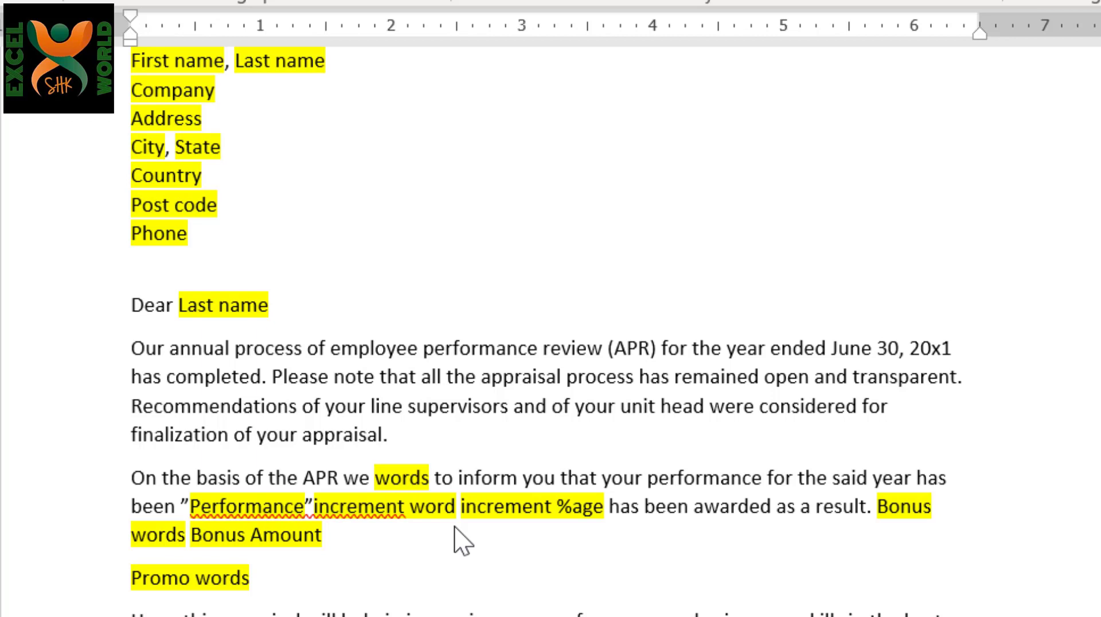
# - Review the letter's highlighted placeholders and open the Mail Merge - Increment workbook from the mail merge folder
pyautogui.scroll(2, 455, 526)
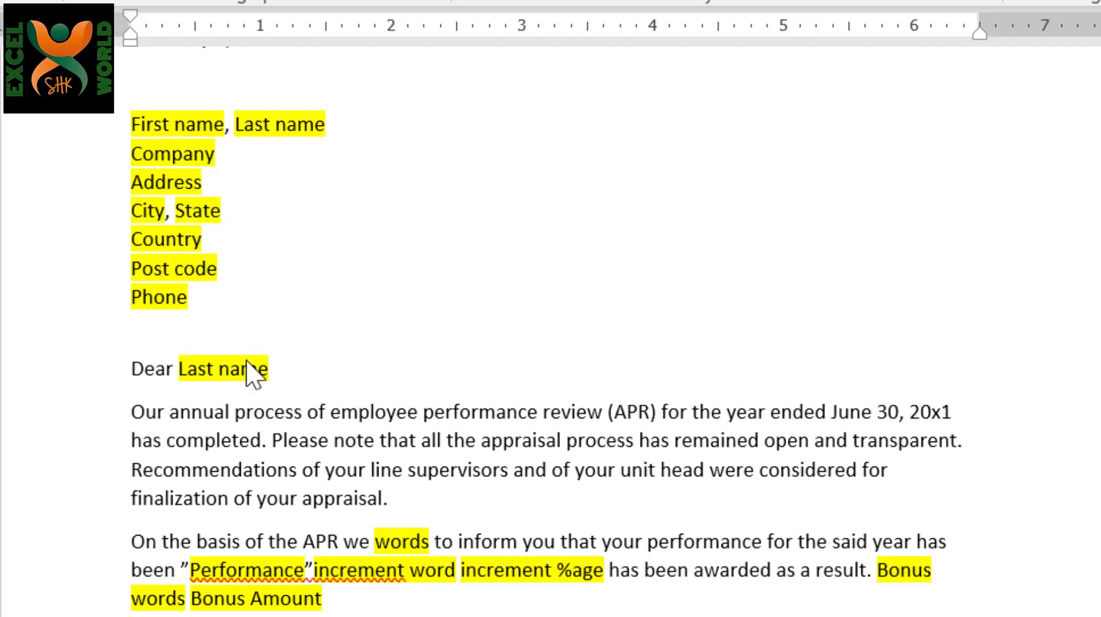
pyautogui.scroll(-4, 320, 524)
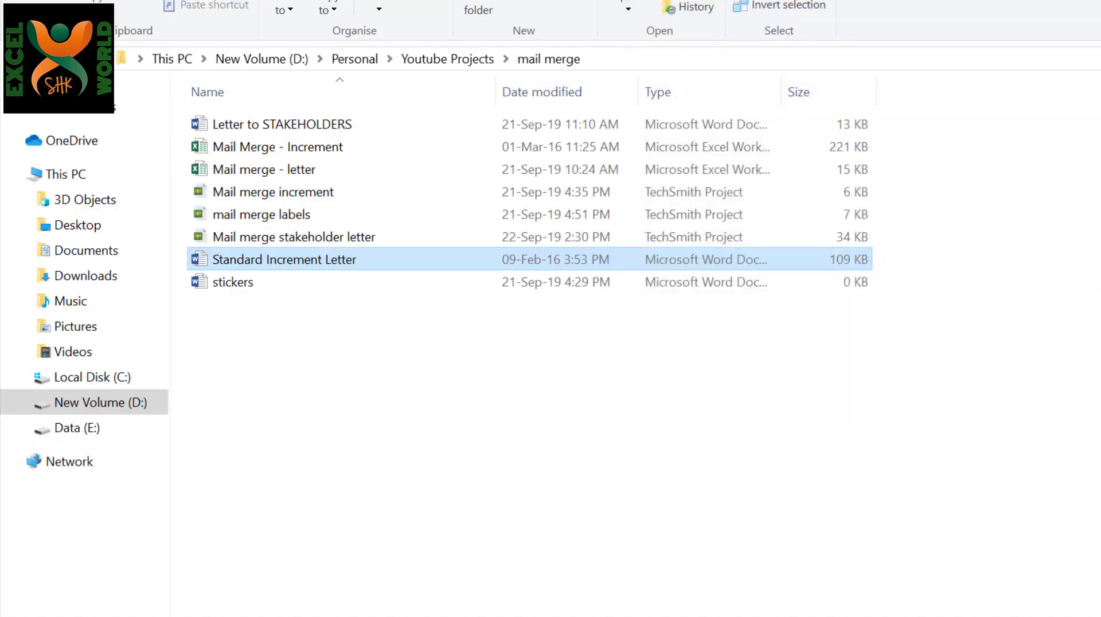
pyautogui.doubleClick(288, 154)
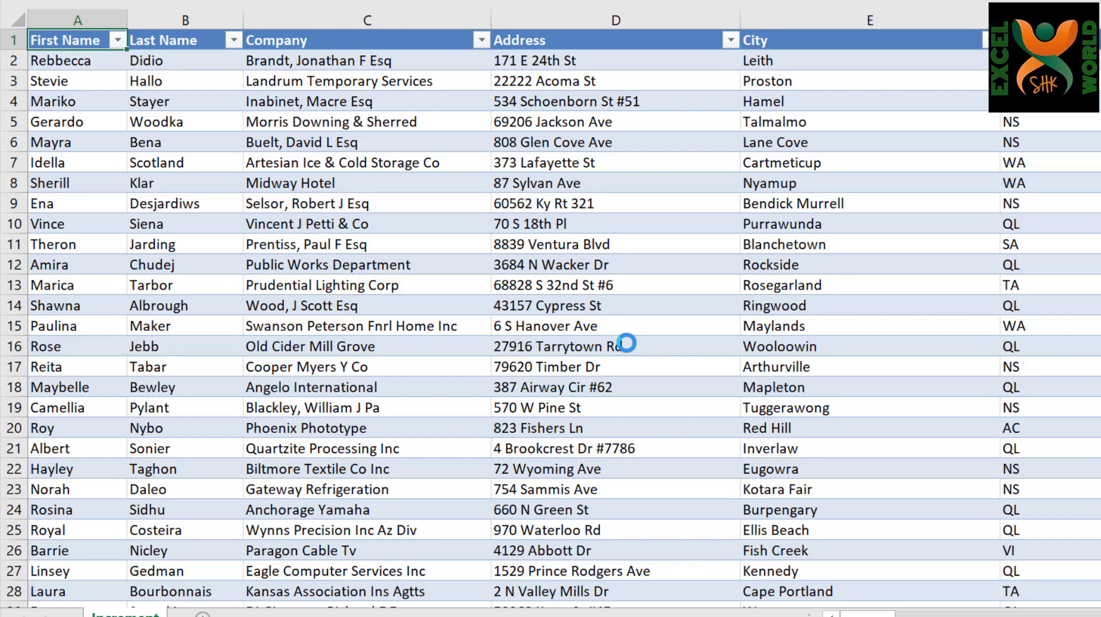
# - Examine the extent of the employee records in the Increment sheet, from the first to the last row
pyautogui.click(135, 168)
pyautogui.press('Left')
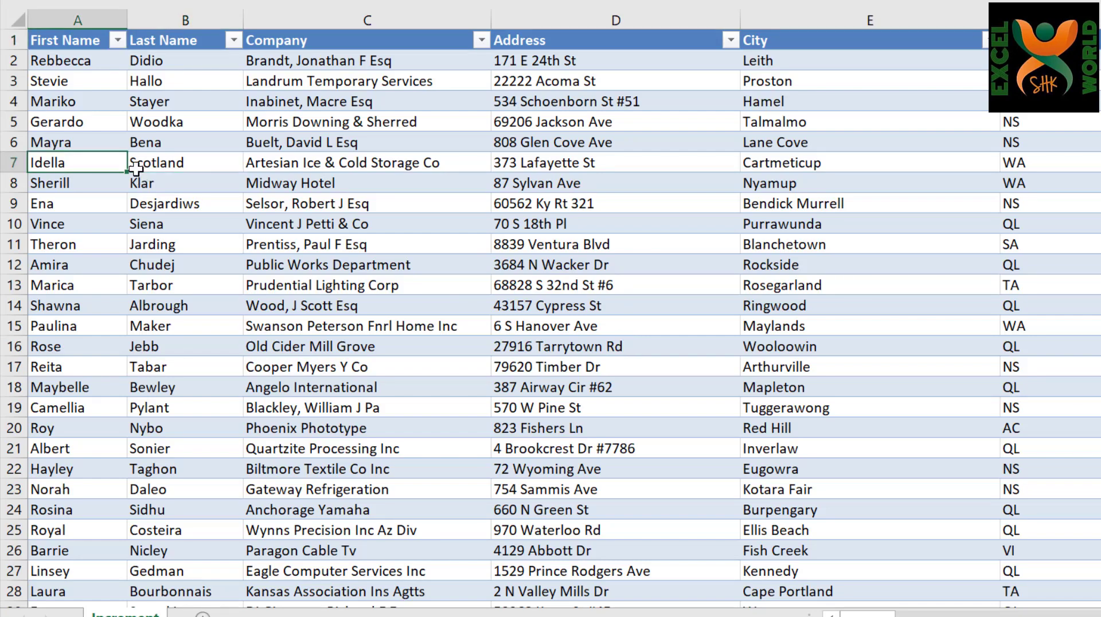
pyautogui.hotkey('ctrl', 'Down')
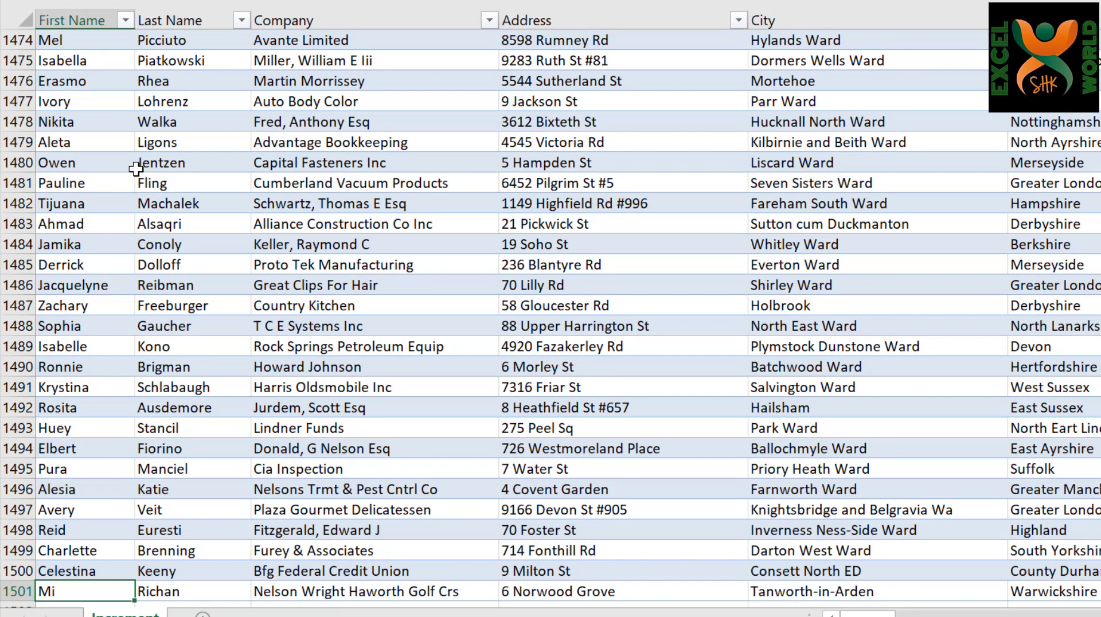
pyautogui.hotkey('ctrl', 'Up')
pyautogui.press('Down')
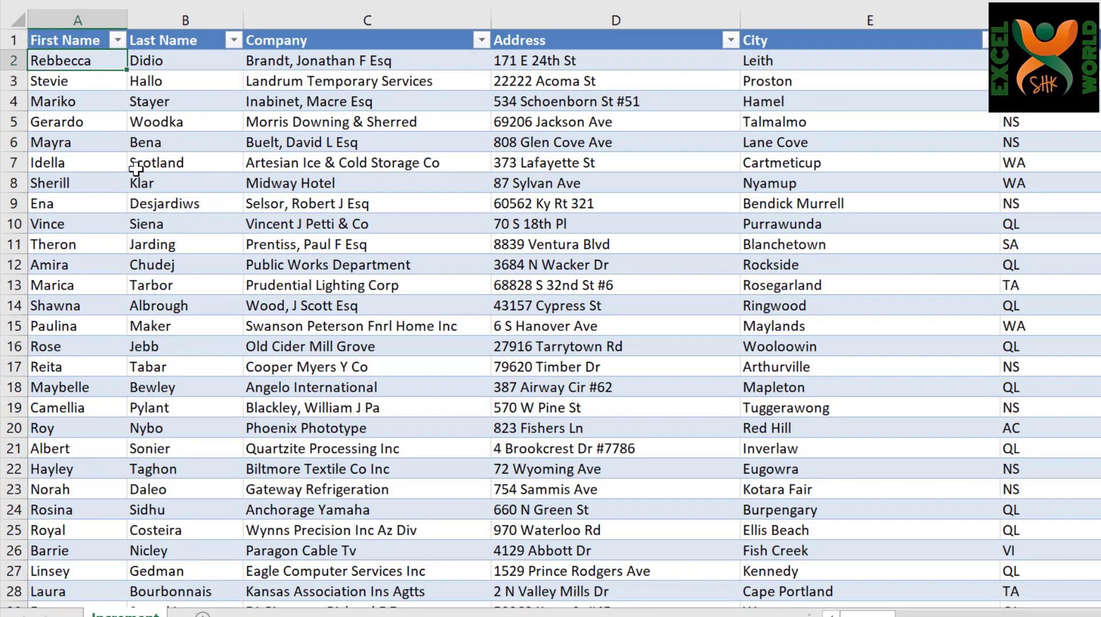
pyautogui.hotkey('ctrl', 'Right')
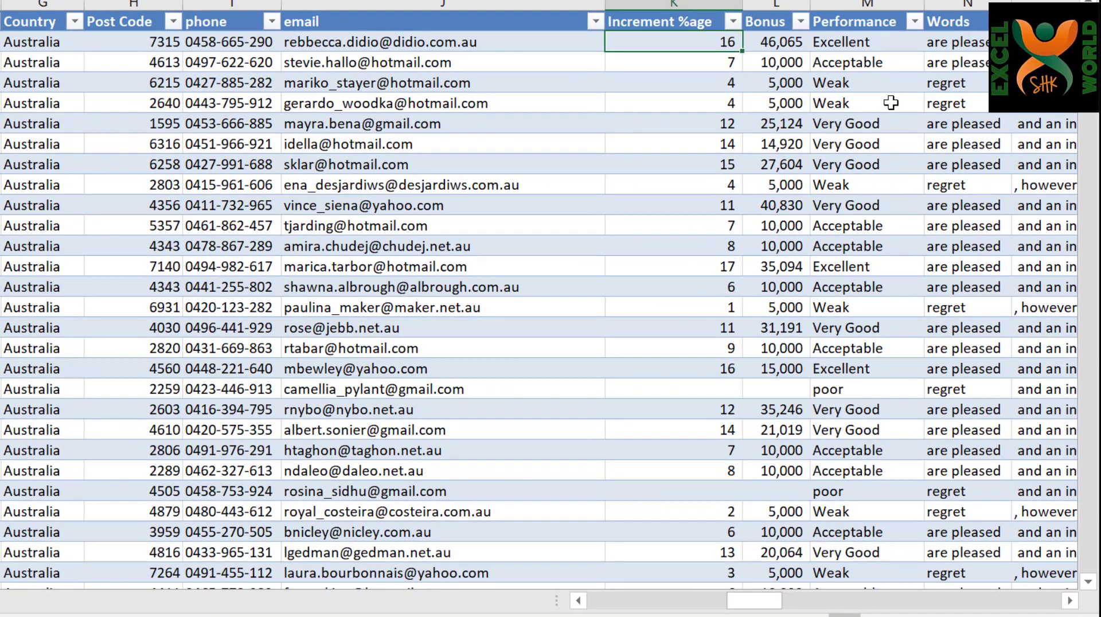
# - Examine the Performance rating categories and the wording columns from Words through Promo words
pyautogui.click(915, 22)
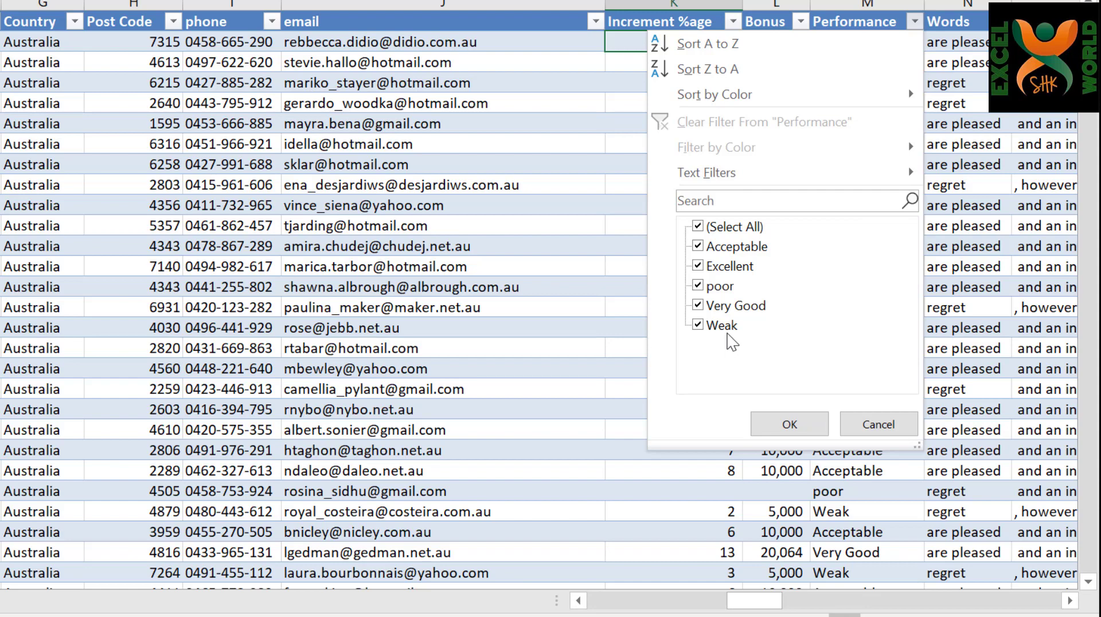
pyautogui.click(866, 425)
pyautogui.hscroll(5, 552, 64)
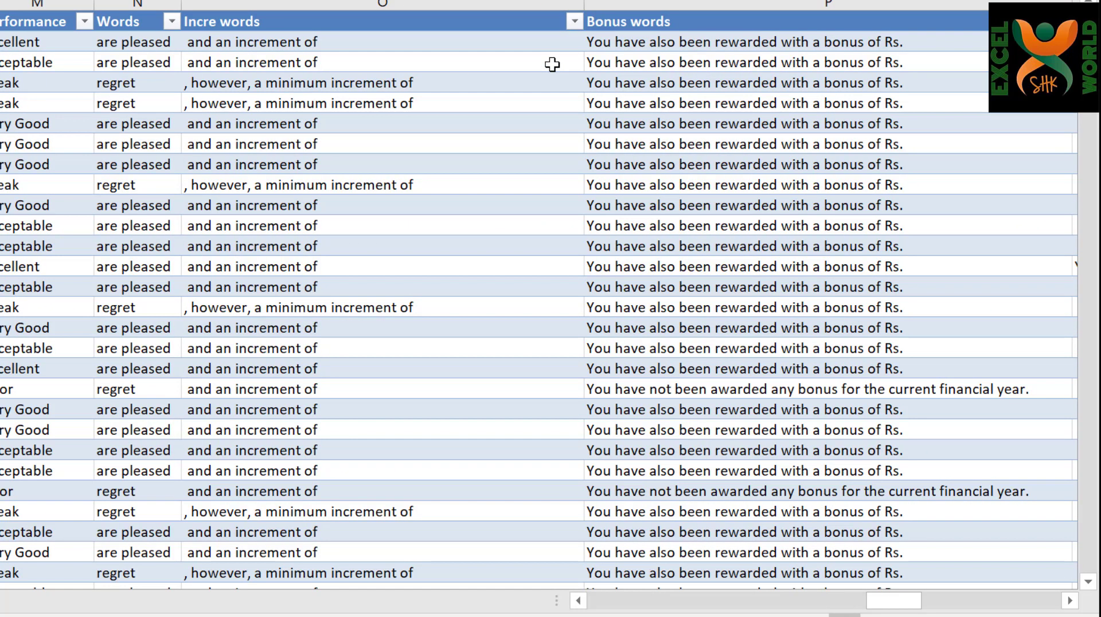
pyautogui.press('Right')
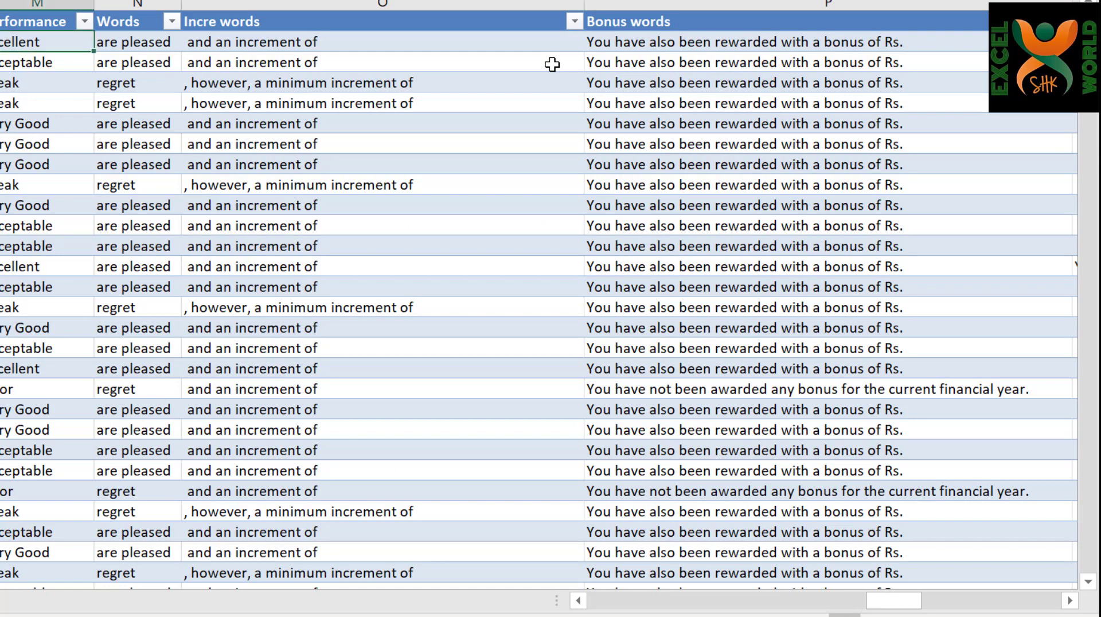
pyautogui.press('Right')
pyautogui.press('Right')
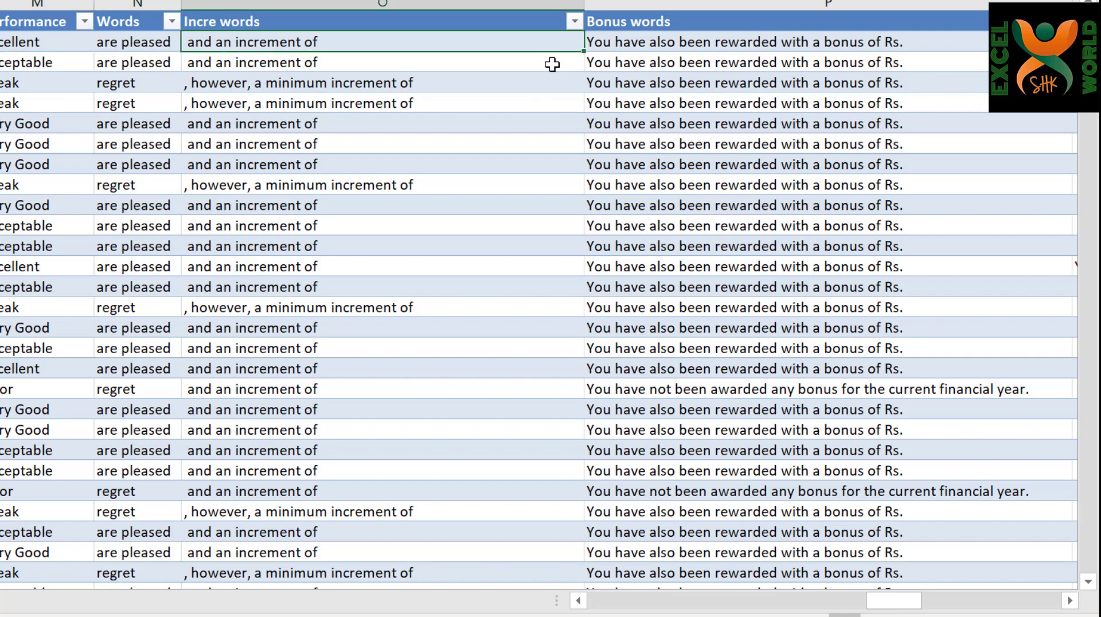
pyautogui.press('Right')
pyautogui.press('Right')
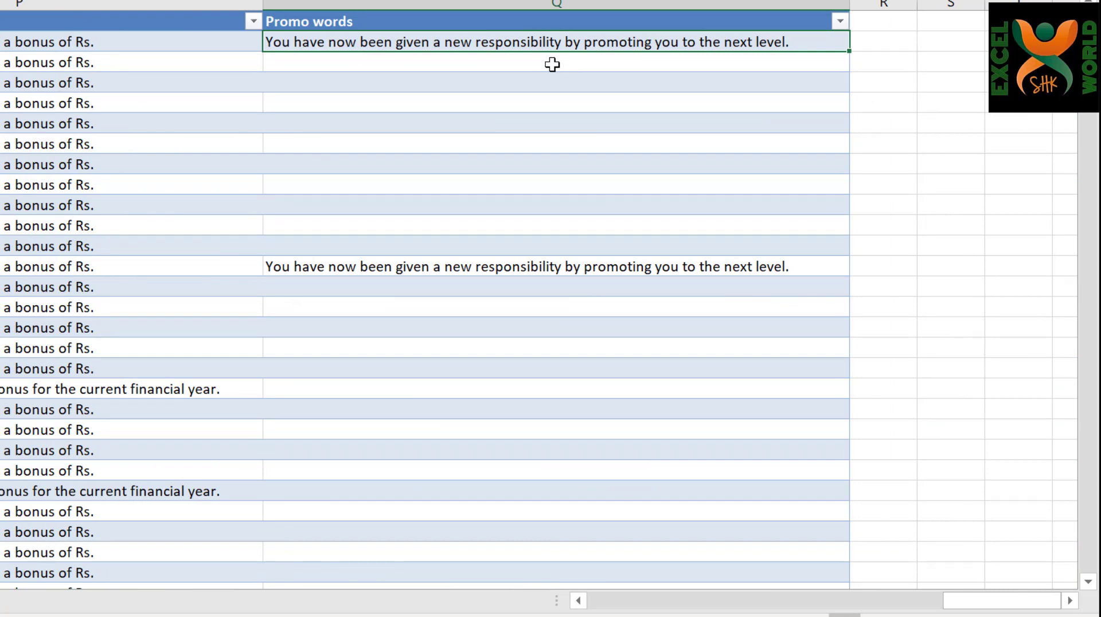
# - Filter the Performance column to show only the Excellent employees
pyautogui.click(507, 22)
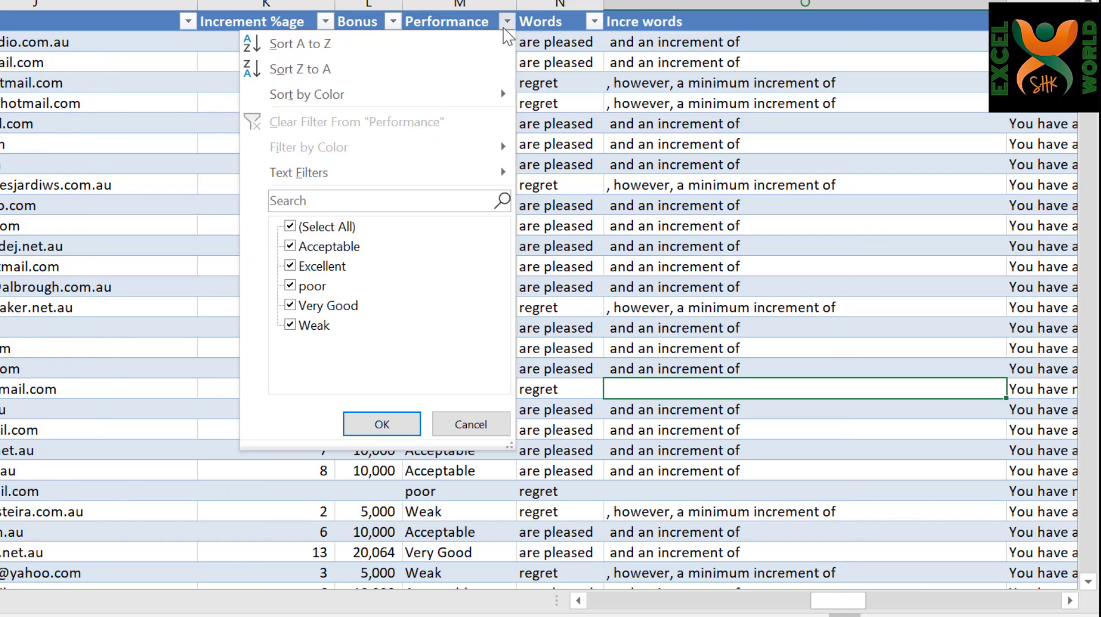
pyautogui.click(320, 227)
pyautogui.click(308, 268)
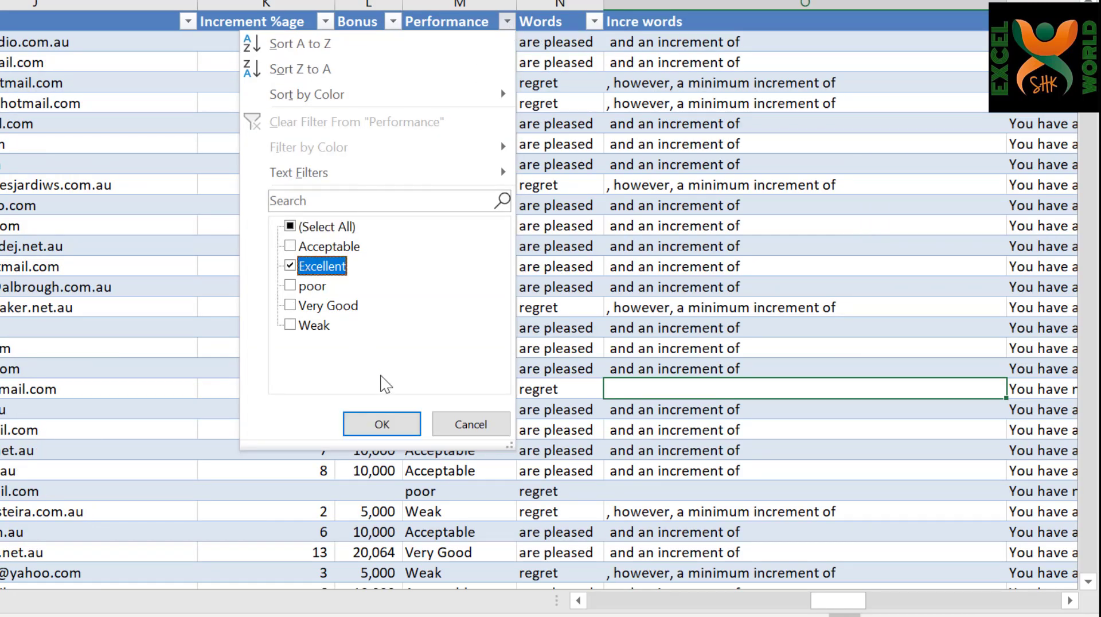
pyautogui.click(382, 425)
# - Examine the increment, bonus, performance and wording columns of the Excellent employees, including Promo words
pyautogui.press('Left')
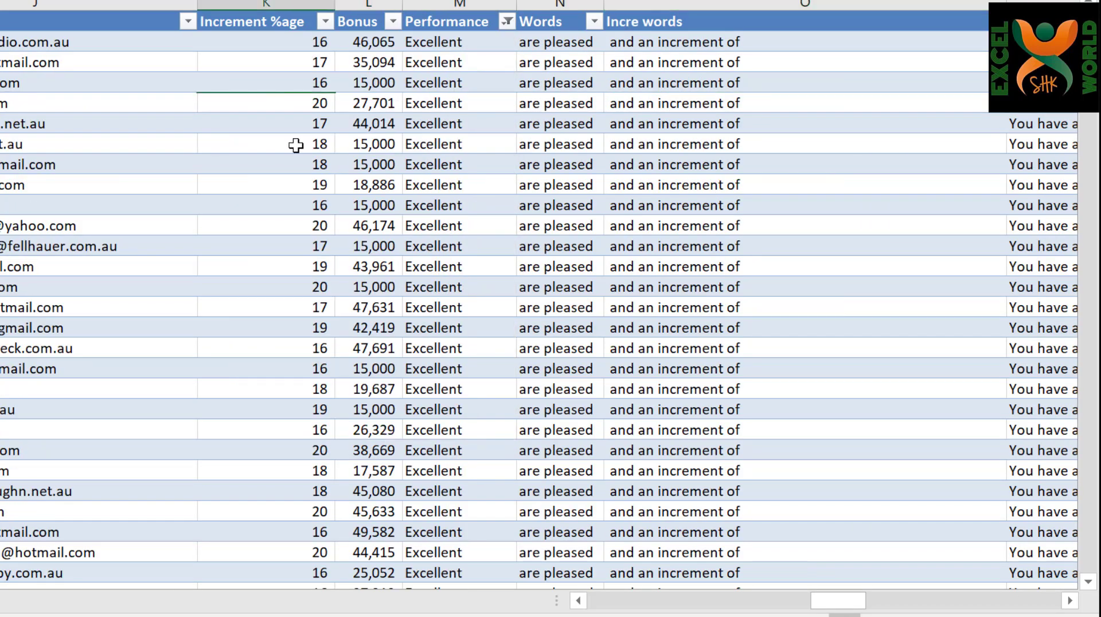
pyautogui.press('Right')
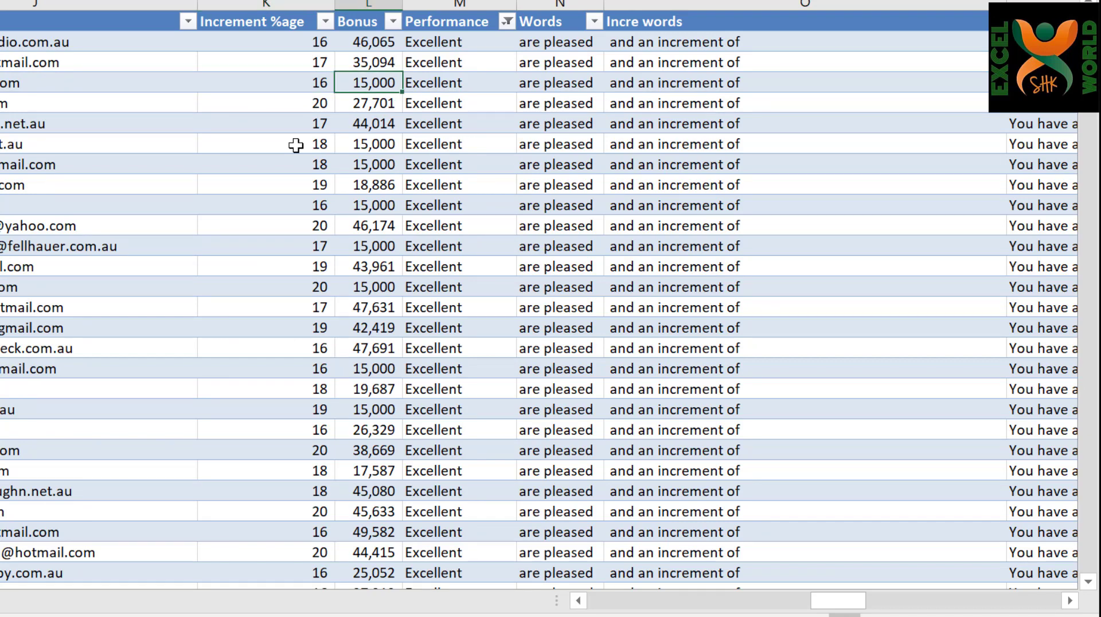
pyautogui.press('Right')
pyautogui.press('Right')
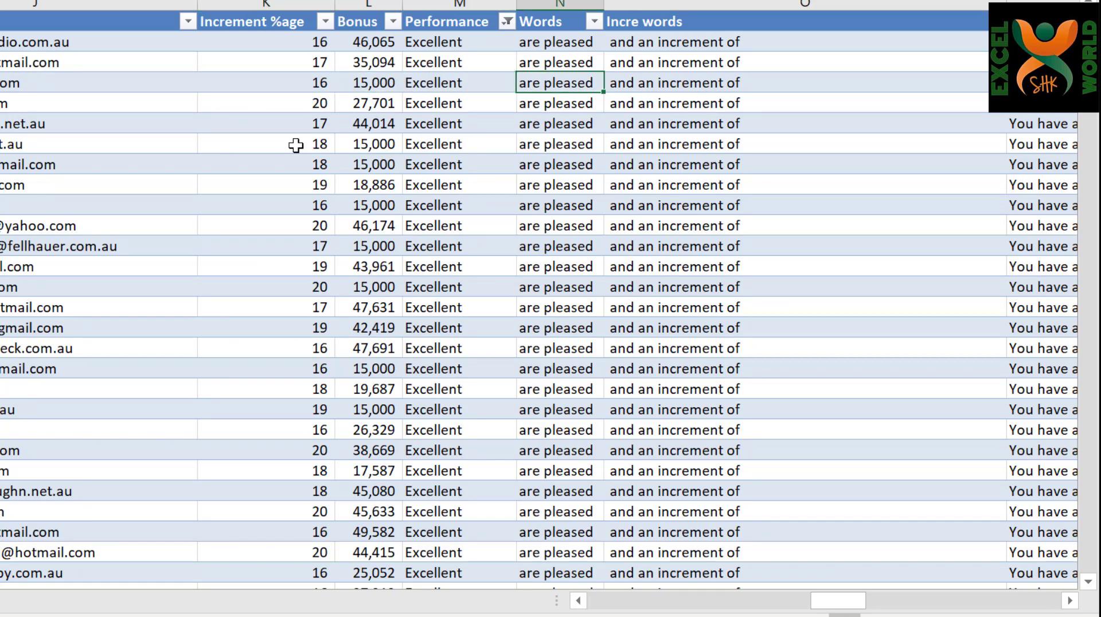
pyautogui.press('Right')
pyautogui.press('Right')
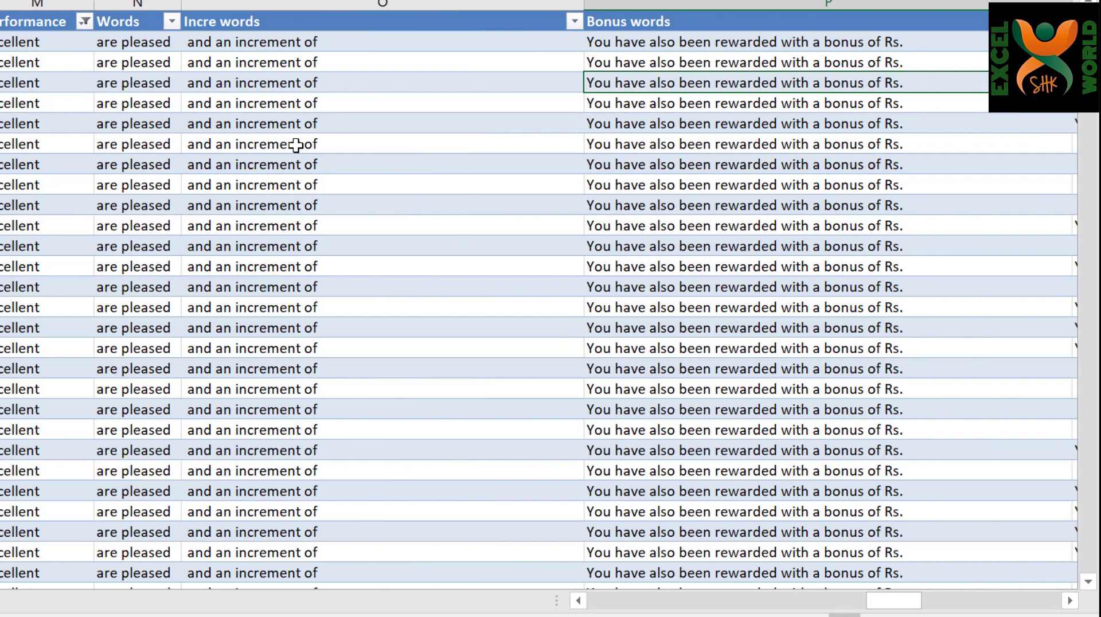
pyautogui.press('Left')
pyautogui.press('Right')
pyautogui.press('Right')
pyautogui.press('Up')
pyautogui.press('Down')
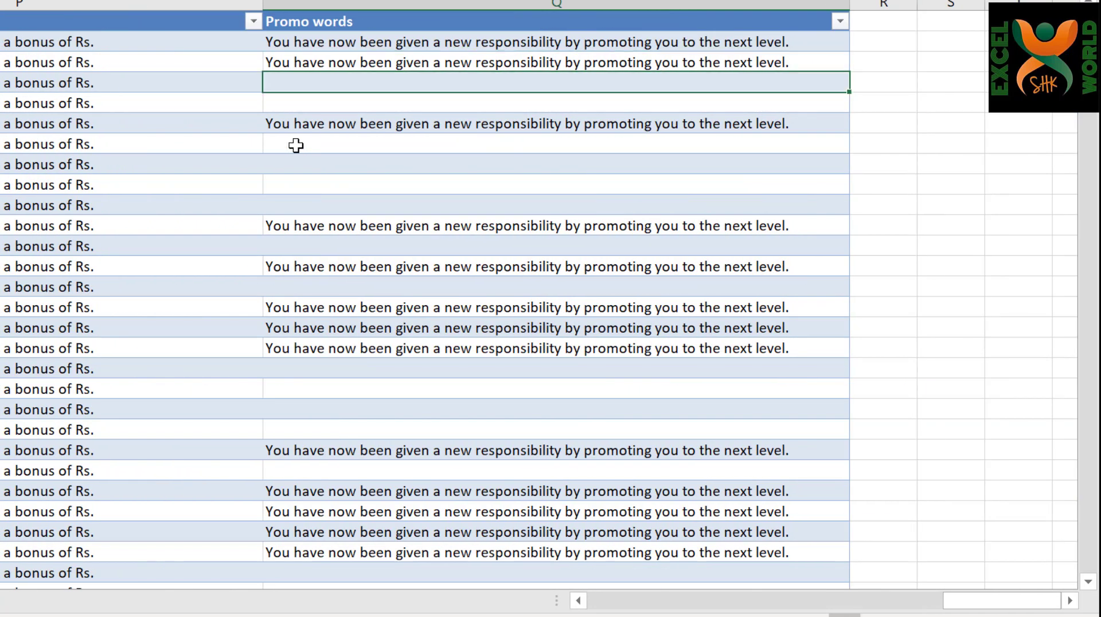
pyautogui.press('Down')
pyautogui.press('Down')
pyautogui.press('Left')
pyautogui.press('Left')
pyautogui.press('Left')
pyautogui.press('Left')
pyautogui.press('Left')
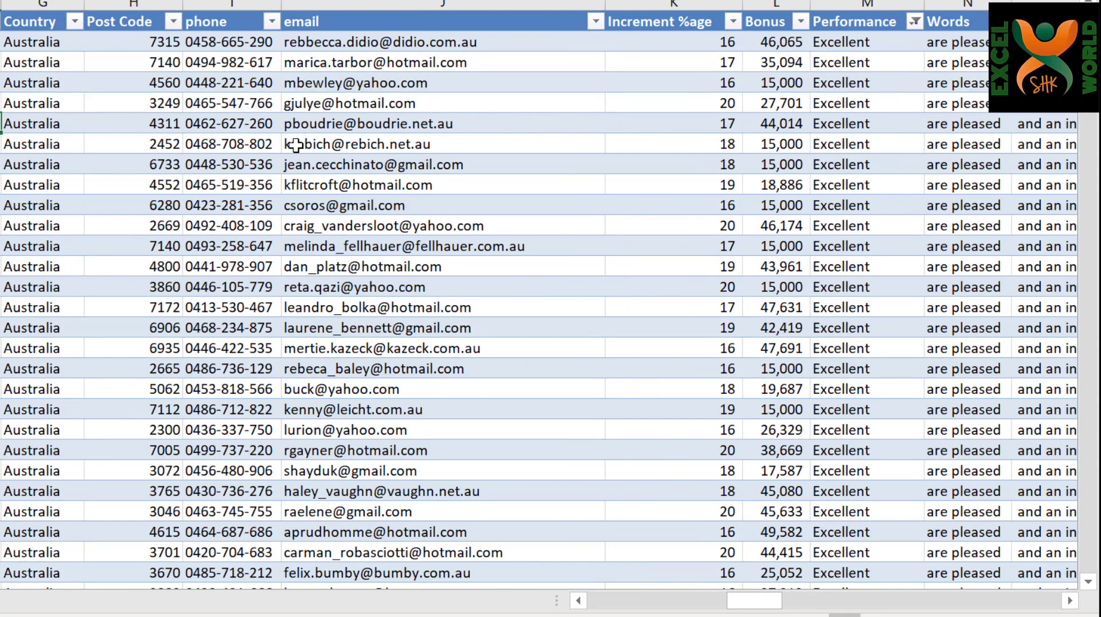
pyautogui.press('Right')
pyautogui.press('Right')
pyautogui.press('Right')
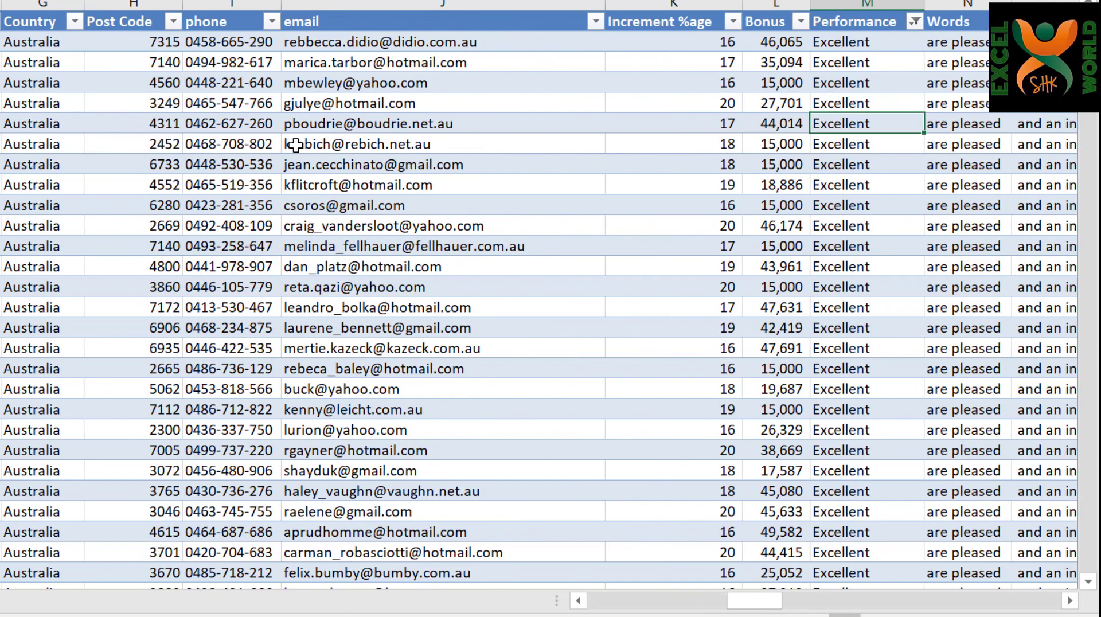
# - Change the Performance filter from Excellent to only the poor employees
pyautogui.click(507, 21)
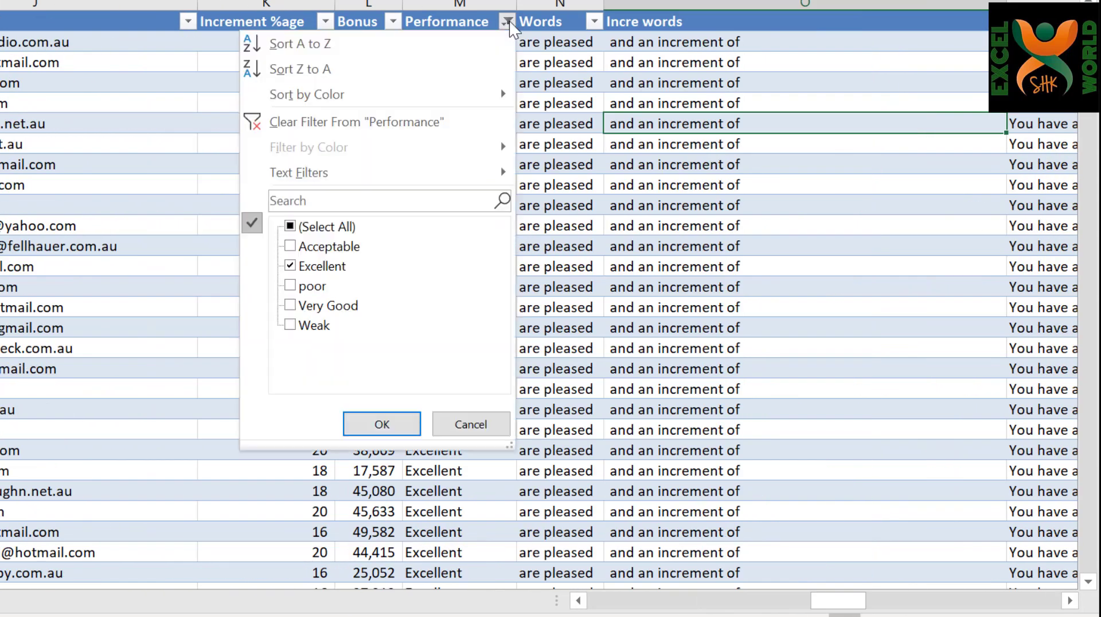
pyautogui.click(291, 266)
pyautogui.click(290, 285)
pyautogui.click(382, 423)
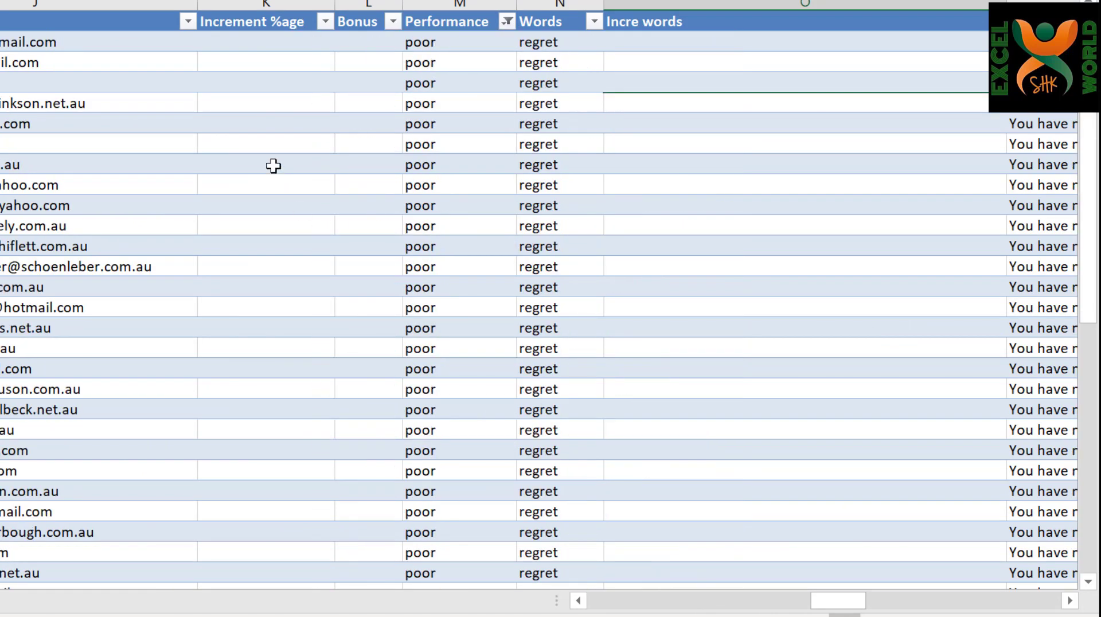
# - Examine the Words, Incre words and Bonus words entries of the poor-rated employees
pyautogui.press('Right')
pyautogui.press('Left')
pyautogui.press('Left')
pyautogui.press('Left')
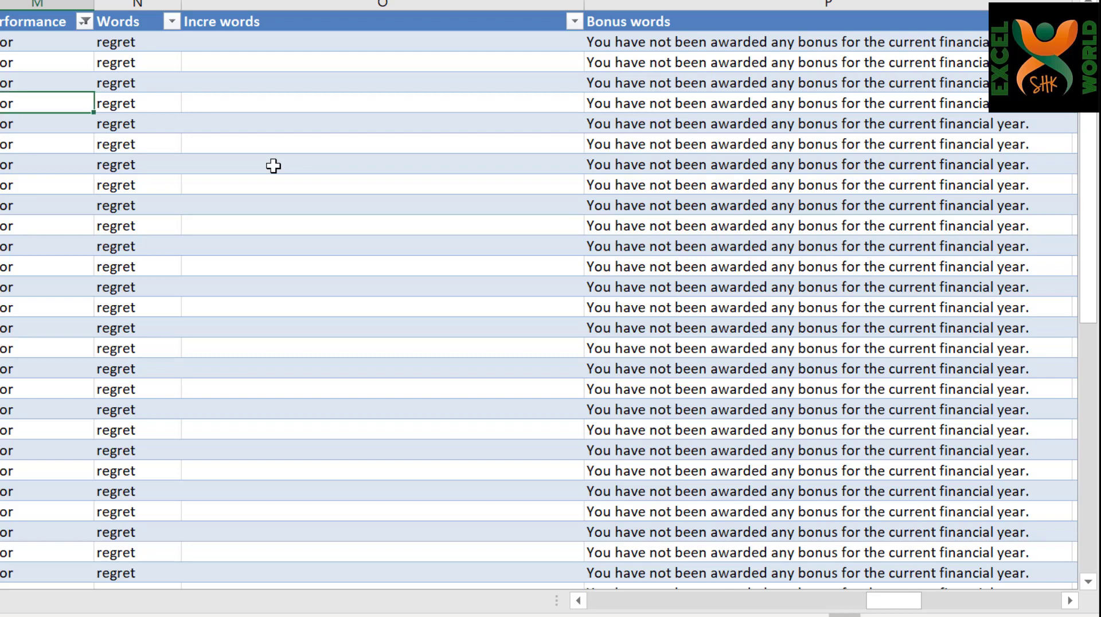
pyautogui.press('Right')
pyautogui.press('Right')
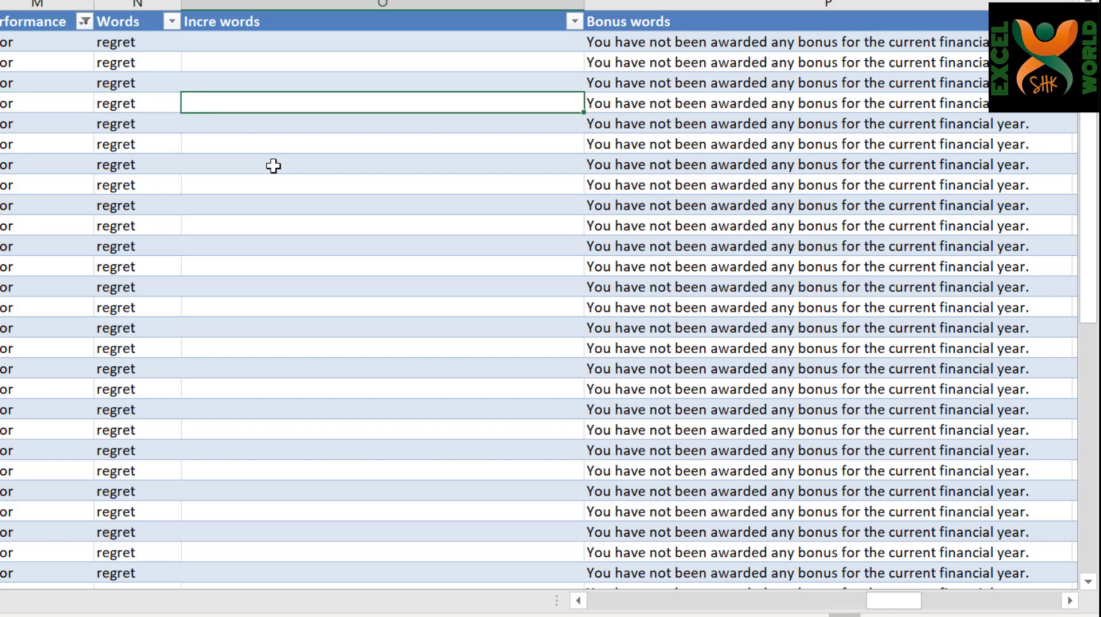
pyautogui.press('Right')
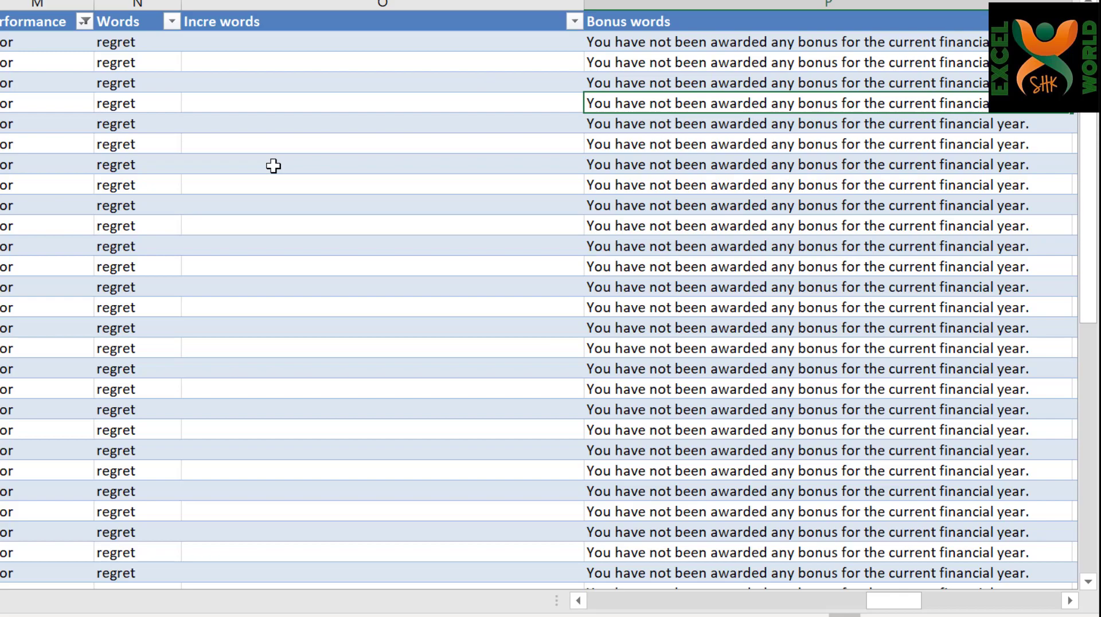
pyautogui.press('Left')
pyautogui.press('Left')
pyautogui.press('Left')
pyautogui.press('Left')
pyautogui.press('Left')
pyautogui.press('Left')
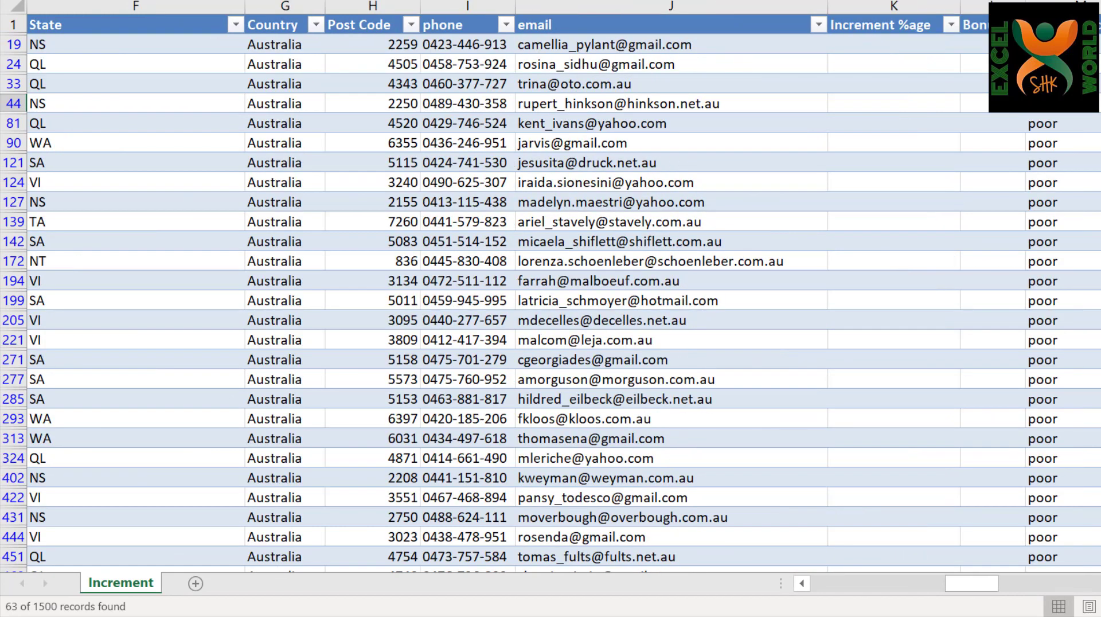
# - Clear the Performance filter and look across the full table from Last Name to Incre words
pyautogui.click(1092, 24)
pyautogui.click(962, 130)
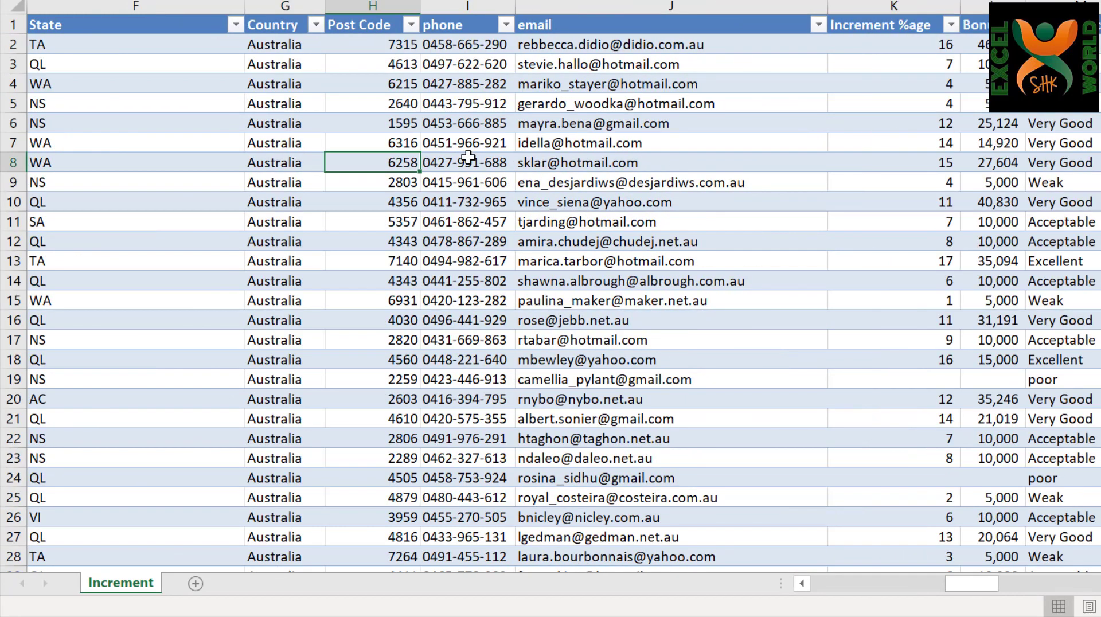
pyautogui.press('Left')
pyautogui.press('Left')
pyautogui.press('Left')
pyautogui.press('Left')
pyautogui.press('Left')
pyautogui.press('Left')
pyautogui.press('Left')
pyautogui.hscroll(1, 468, 158)
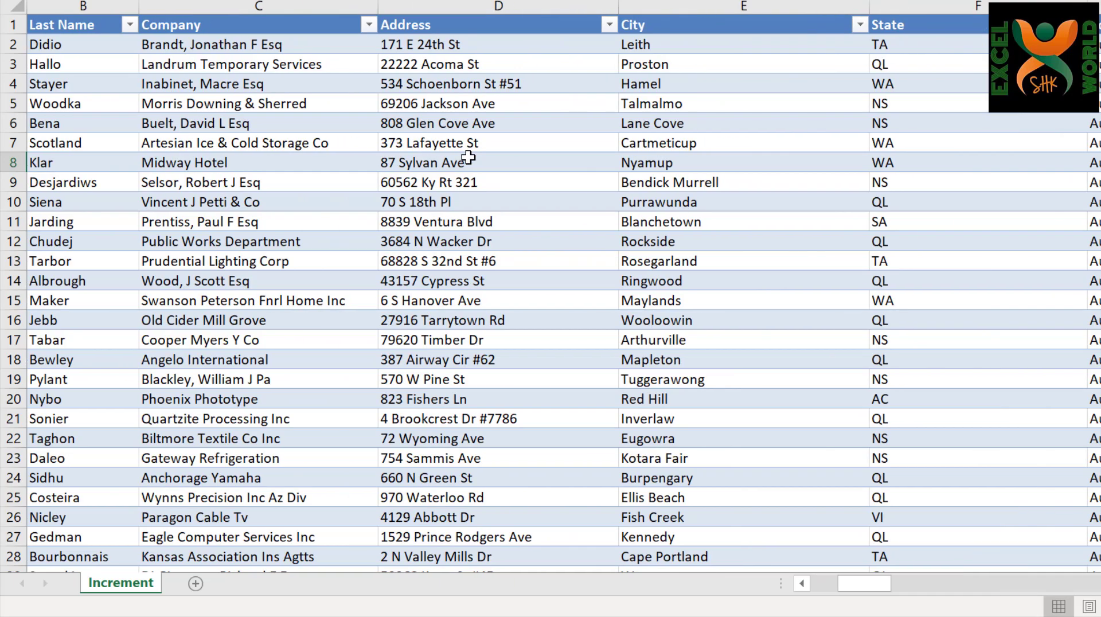
pyautogui.hscroll(1, 468, 158)
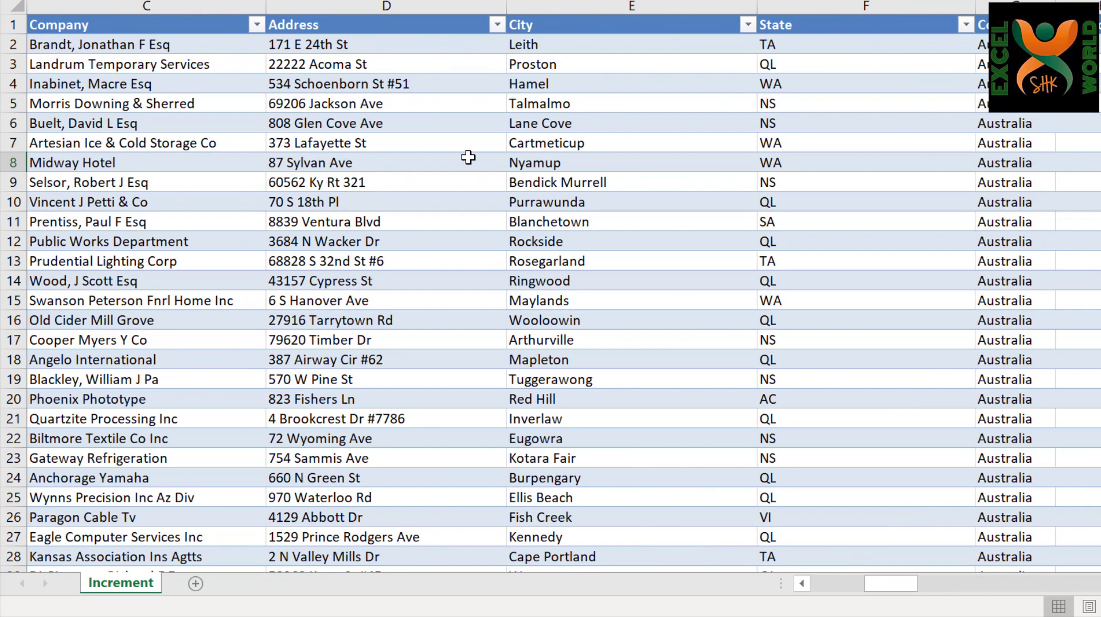
pyautogui.press('Right')
pyautogui.press('Right')
pyautogui.press('Right')
pyautogui.press('Right')
pyautogui.press('Right')
pyautogui.press('Right')
pyautogui.press('Right')
pyautogui.press('Right')
pyautogui.press('Right')
pyautogui.press('Right')
pyautogui.press('Right')
pyautogui.press('Right')
pyautogui.press('Right')
pyautogui.press('Right')
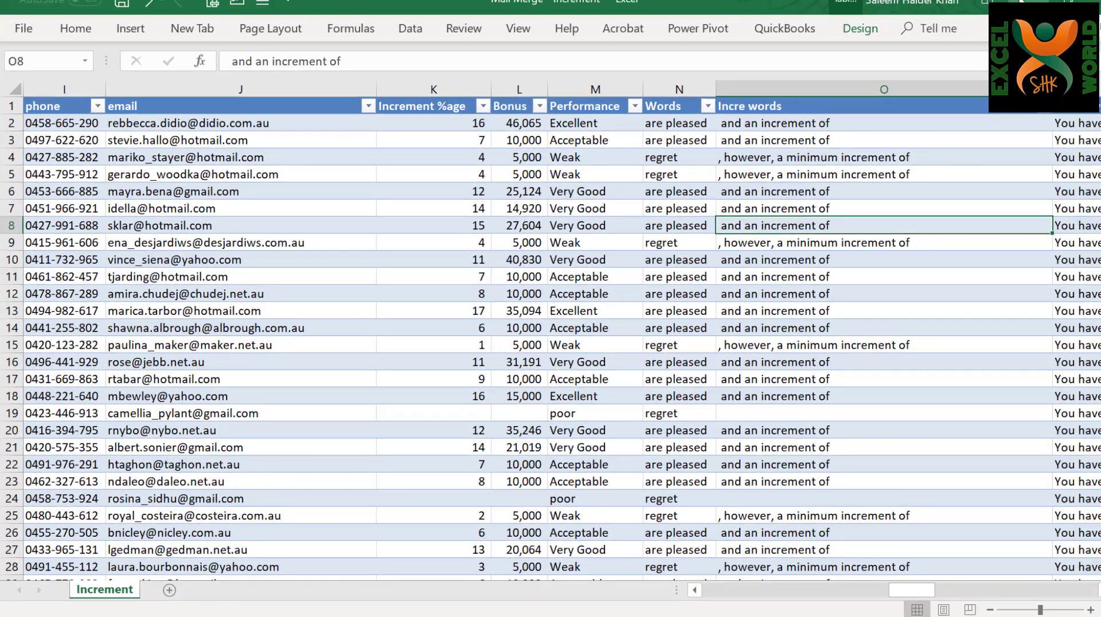
# - Switch to the Standard Increment Letter in Word and view its beginning with the date and address placeholders
pyautogui.hotkey('alt', 'Tab')
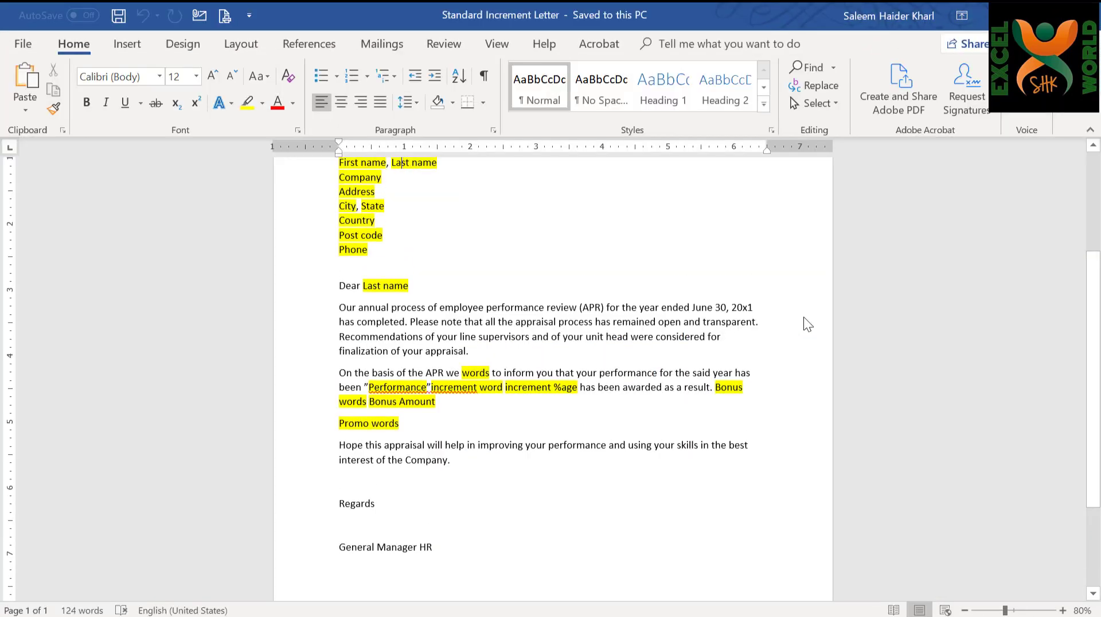
pyautogui.press('Up')
pyautogui.press('Up')
pyautogui.press('Up')
pyautogui.scroll(1, 803, 316)
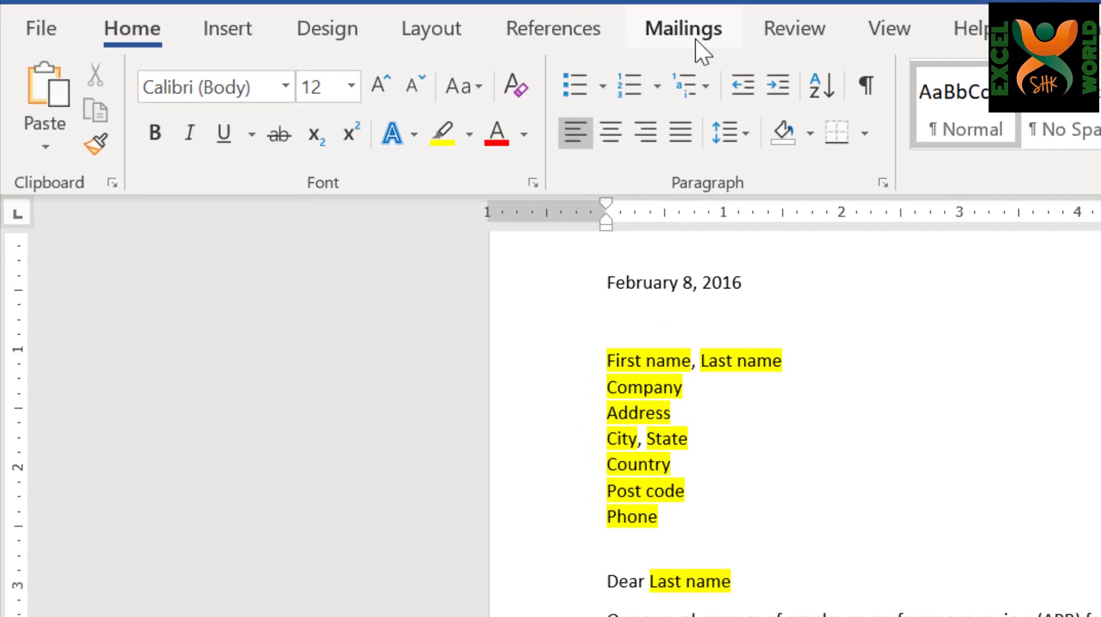
# - Switch back to the Mail Merge - Increment workbook in Excel and return to the First Name column
pyautogui.hotkey('alt', 'Tab')
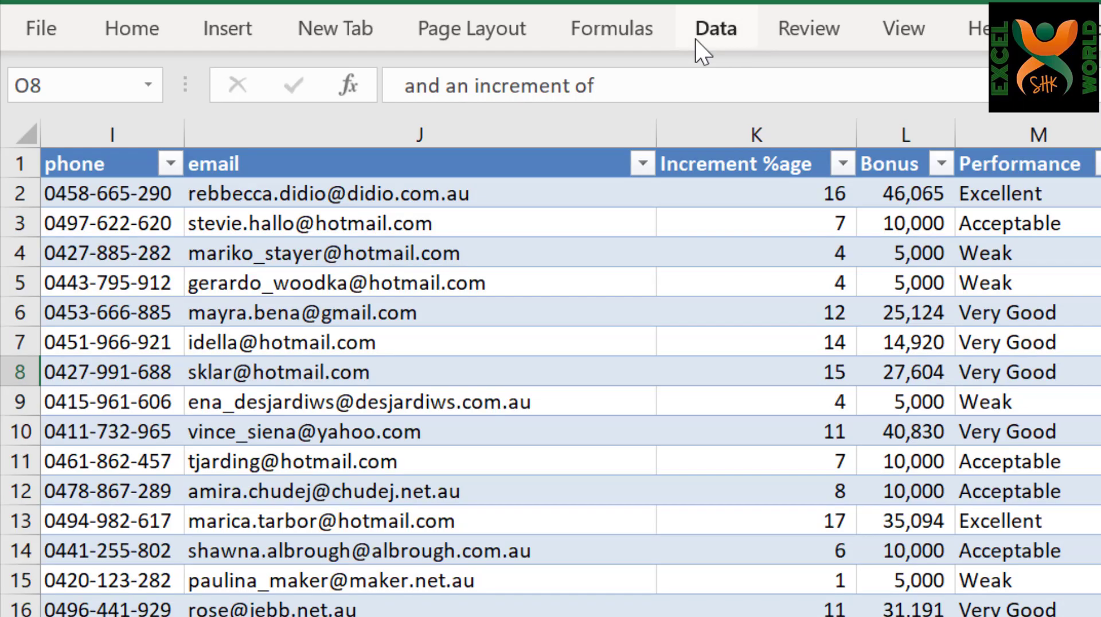
pyautogui.press('Left')
pyautogui.press('Home')
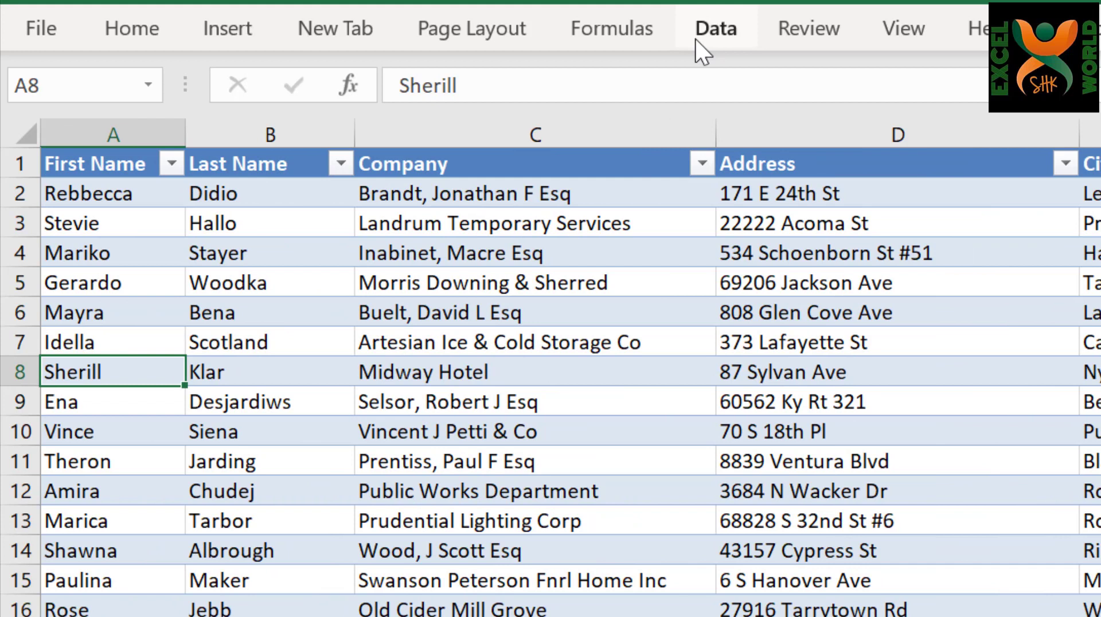
# - Look along the employee table's header row, starting from the Company column
pyautogui.click(652, 164)
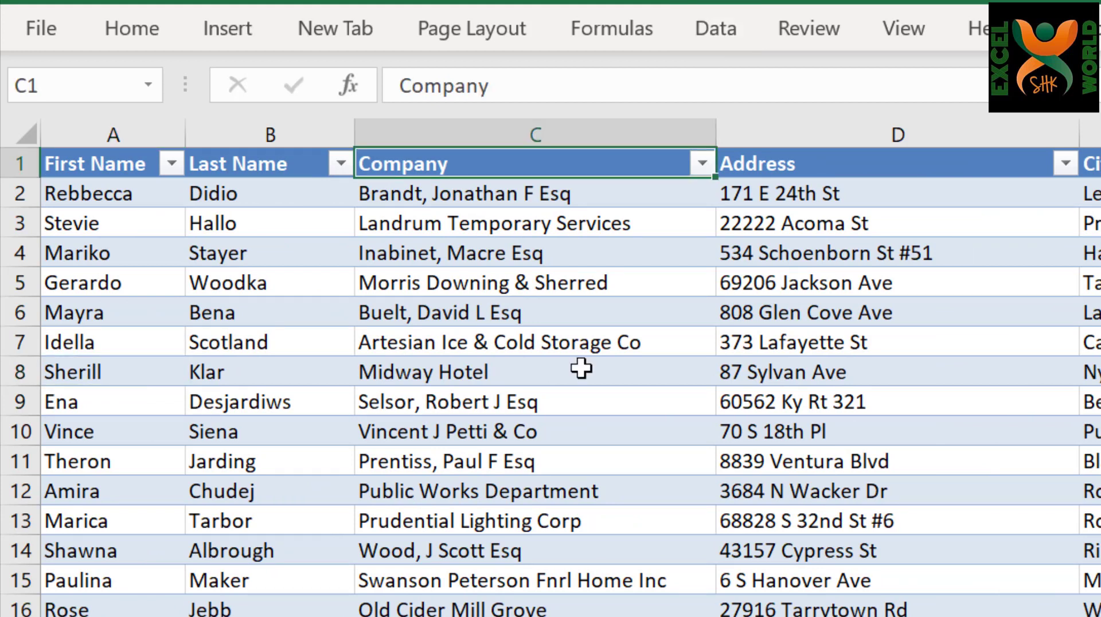
pyautogui.press('Right')
pyautogui.press('Right')
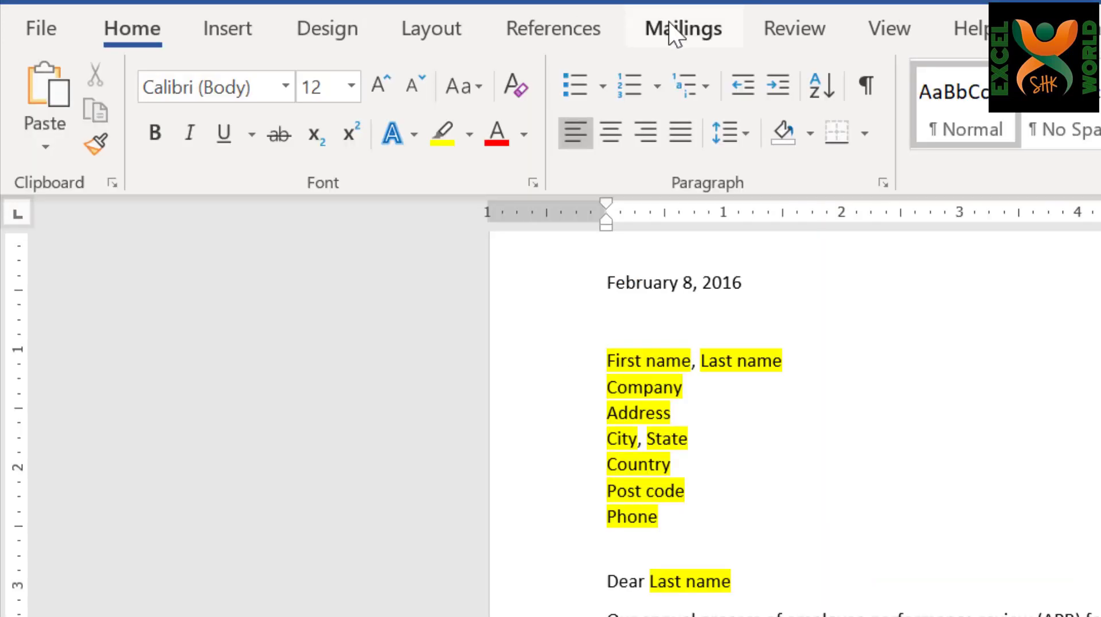
# - Switch to the letter in Word and connect the Increment$ sheet of the existing Mail Merge - Increment workbook as recipient list, with first-row headers
pyautogui.click(669, 26)
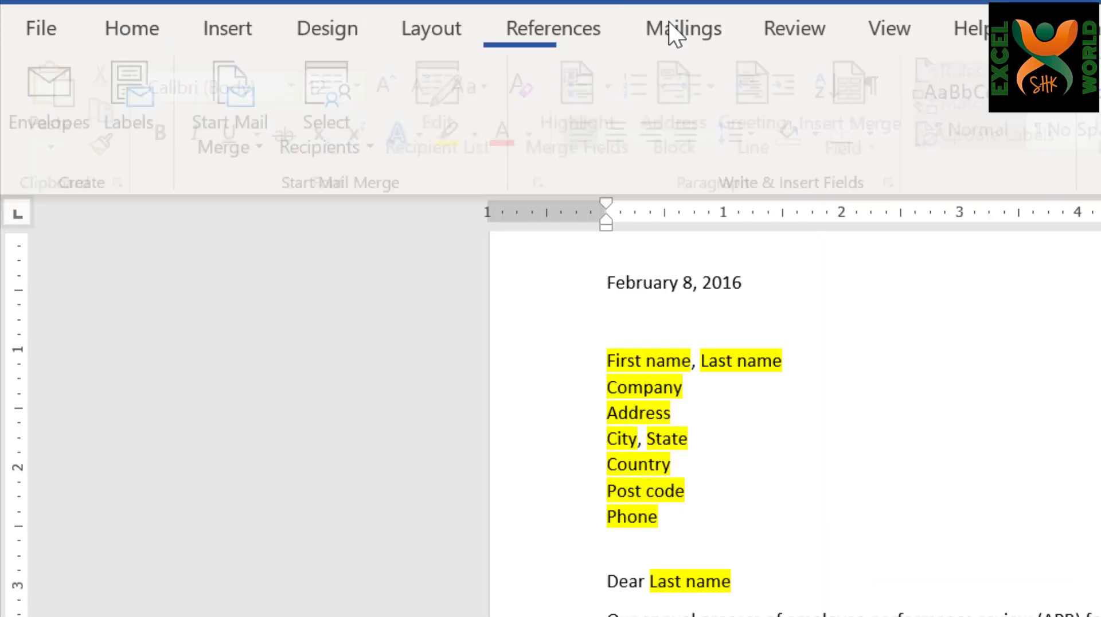
pyautogui.click(335, 135)
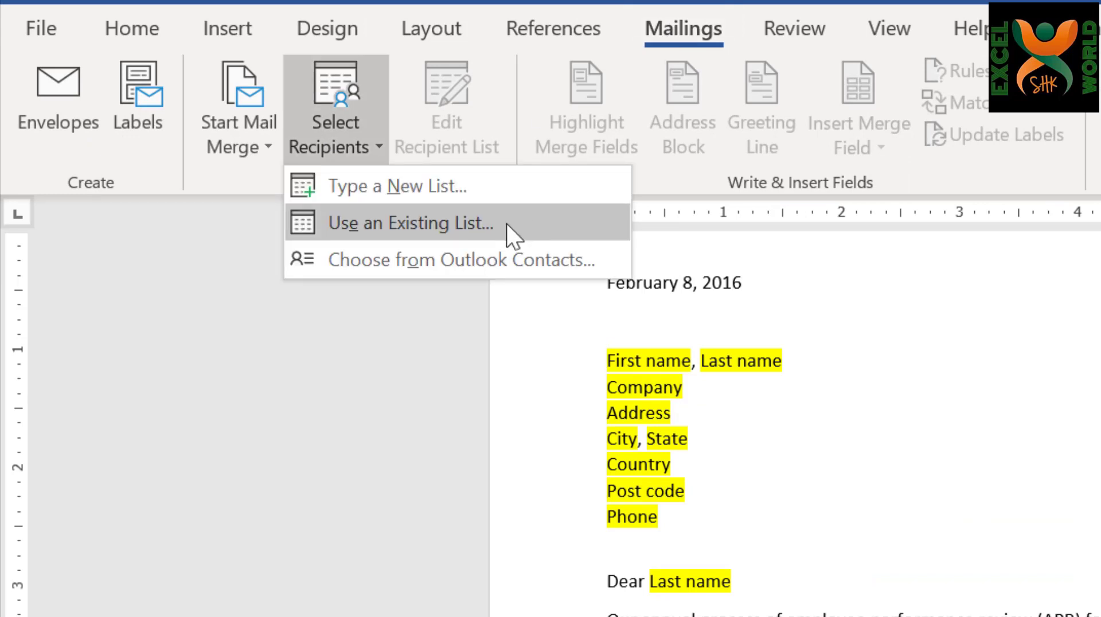
pyautogui.click(506, 223)
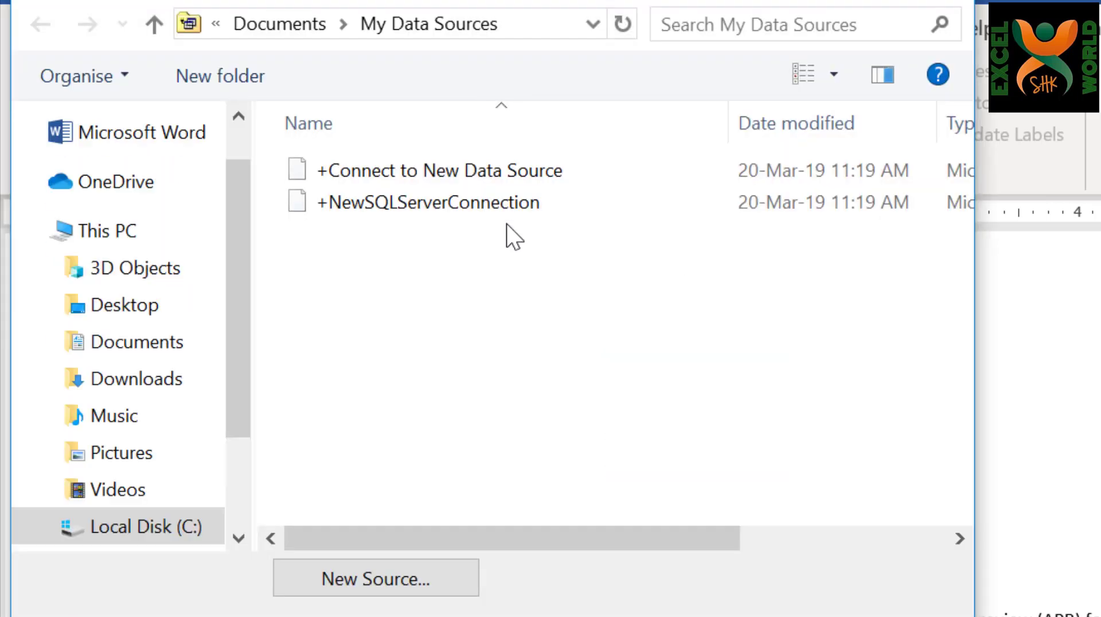
pyautogui.scroll(-2, 241, 480)
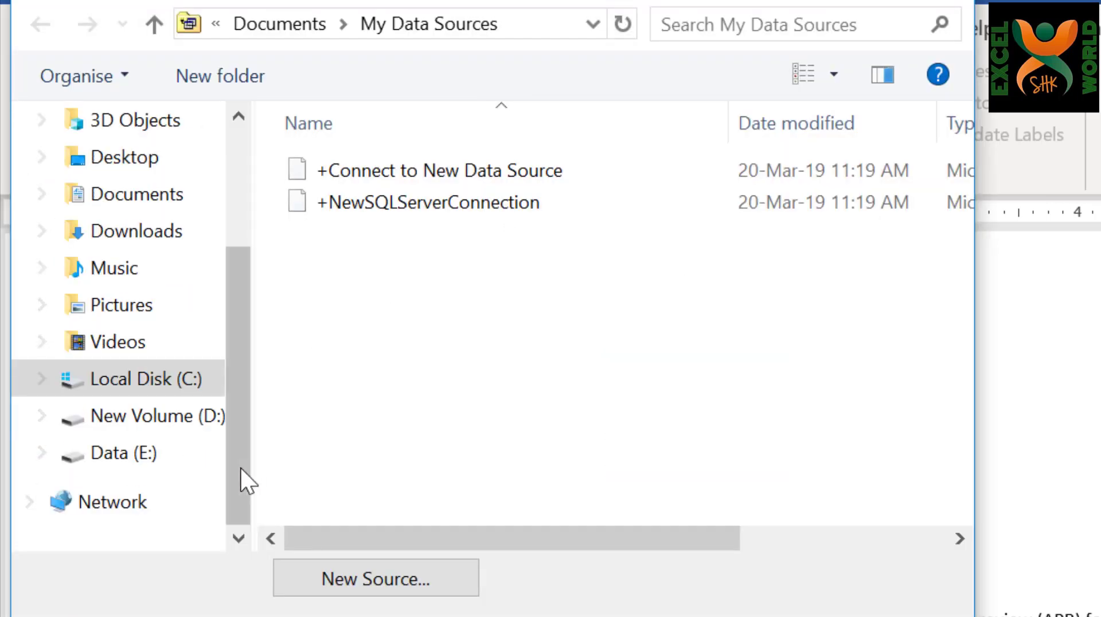
pyautogui.click(196, 431)
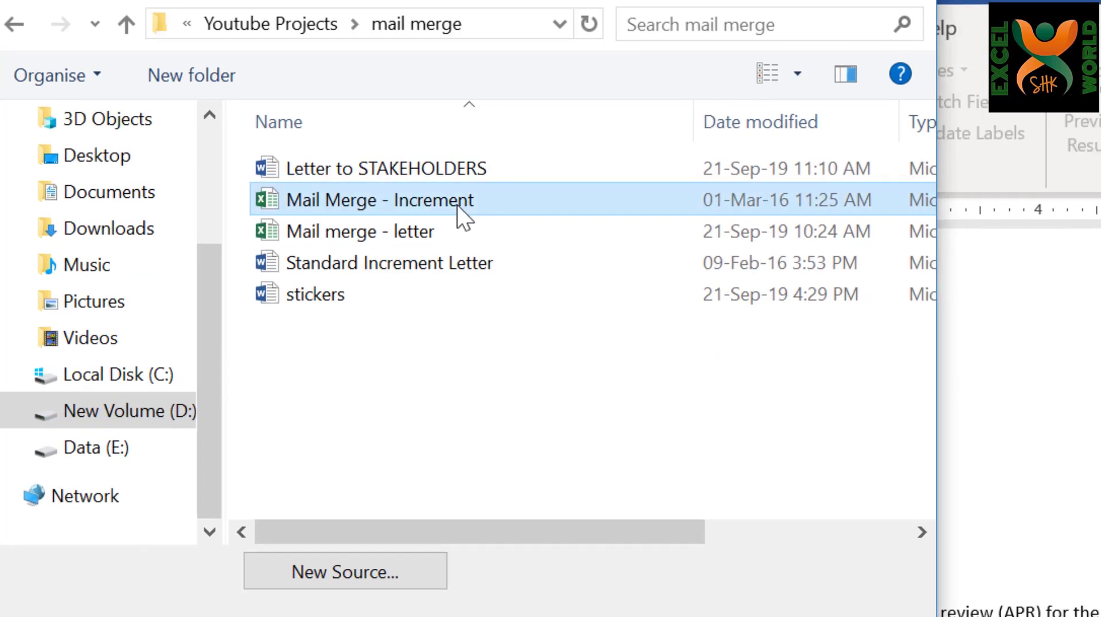
pyautogui.doubleClick(459, 216)
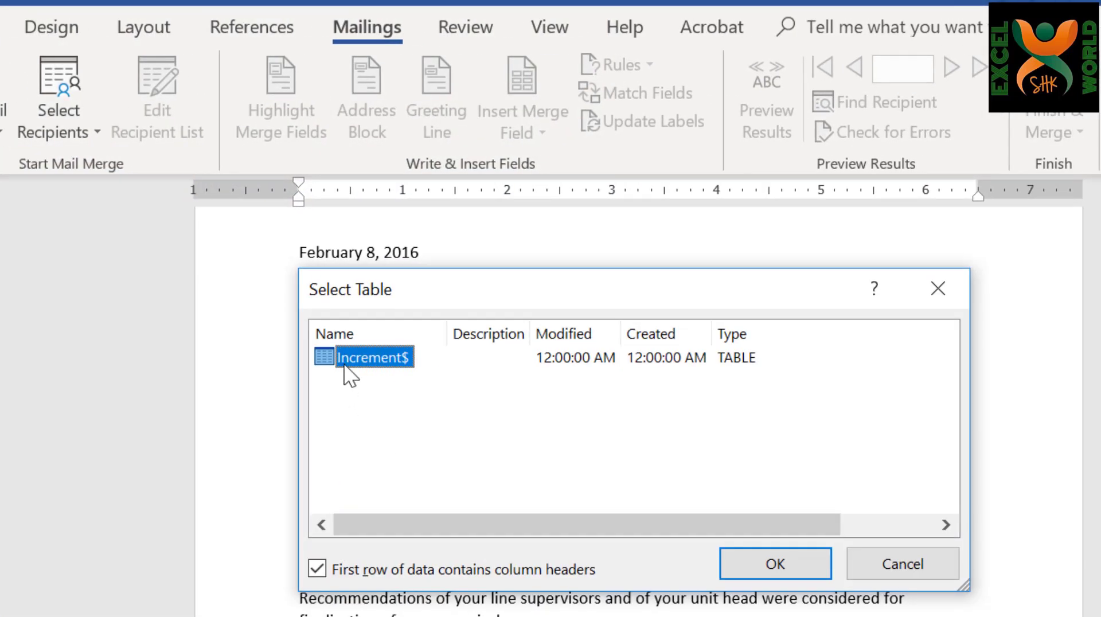
pyautogui.click(766, 555)
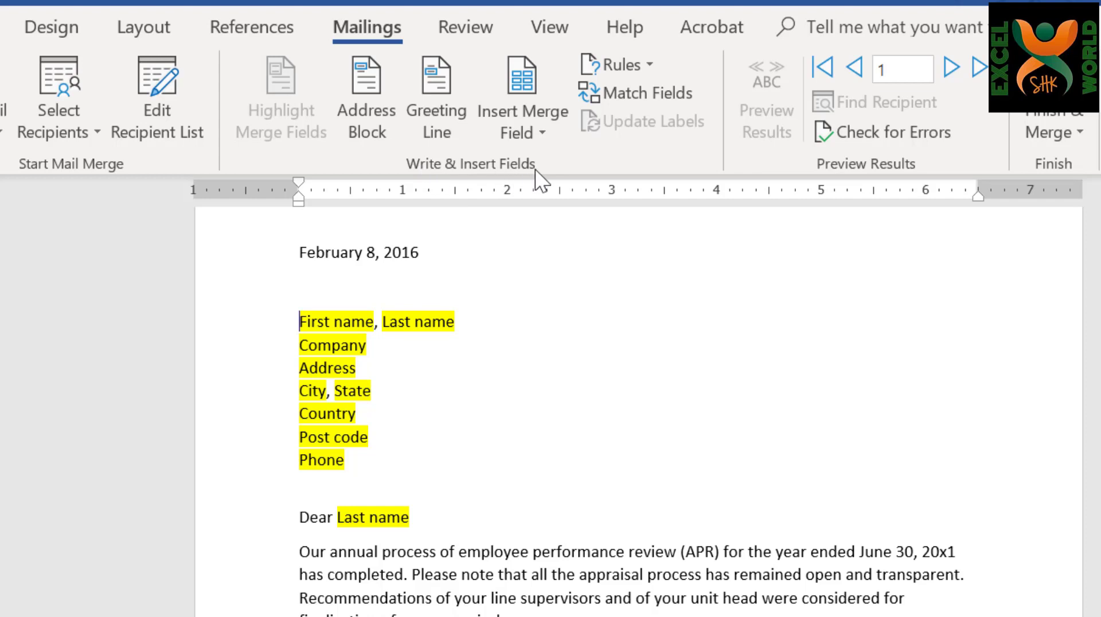
# - Replace the address block placeholders with First_Name and Last_Name merge fields, followed by Address, City and phone on separate lines
pyautogui.click(542, 132)
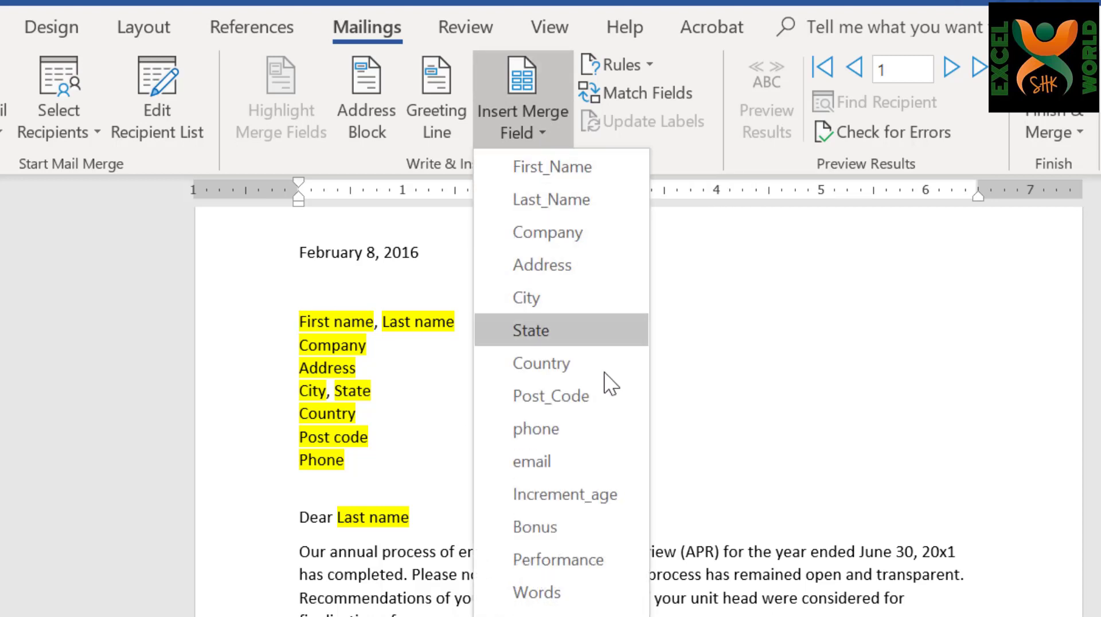
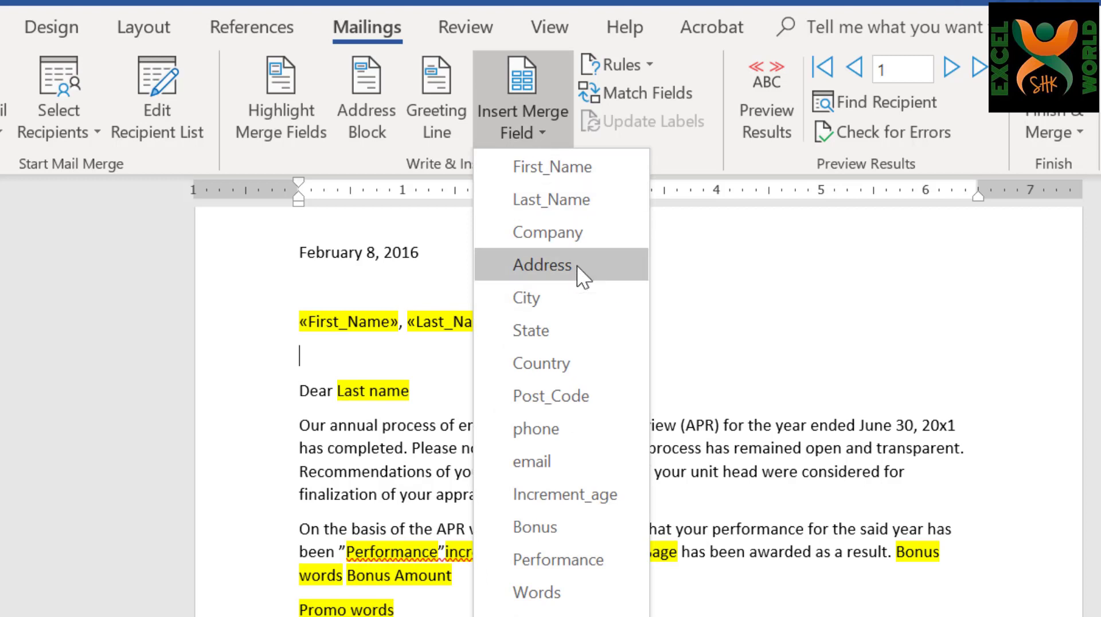
pyautogui.click(577, 265)
pyautogui.press('Return')
pyautogui.click(536, 130)
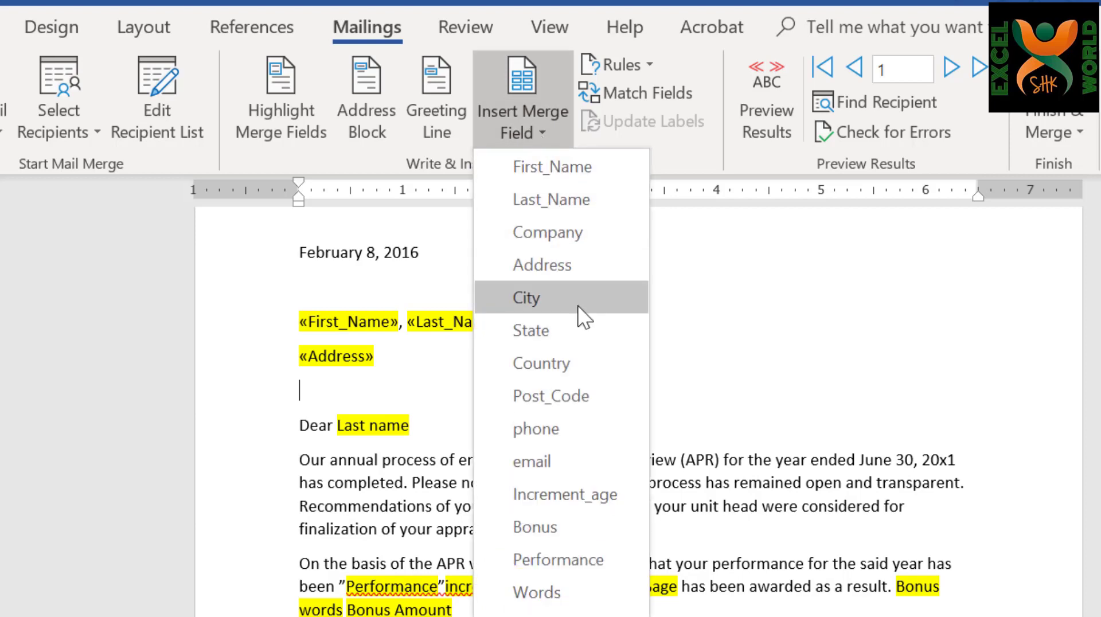
pyautogui.click(578, 300)
pyautogui.press('Return')
pyautogui.click(519, 131)
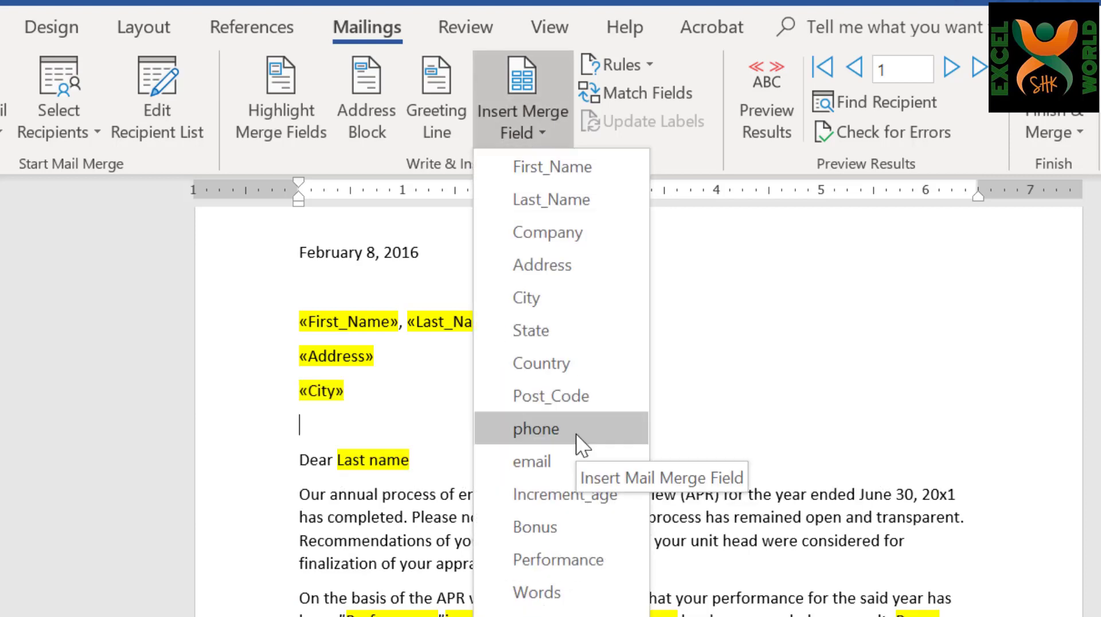
pyautogui.click(576, 434)
pyautogui.press('Return')
# - Replace the Last name placeholder after "Dear" with the Last_Name merge field
pyautogui.press('Down')
pyautogui.press('Down')
pyautogui.press('Up')
pyautogui.press('Up')
pyautogui.press('Down')
pyautogui.press('Down')
pyautogui.press('Left')
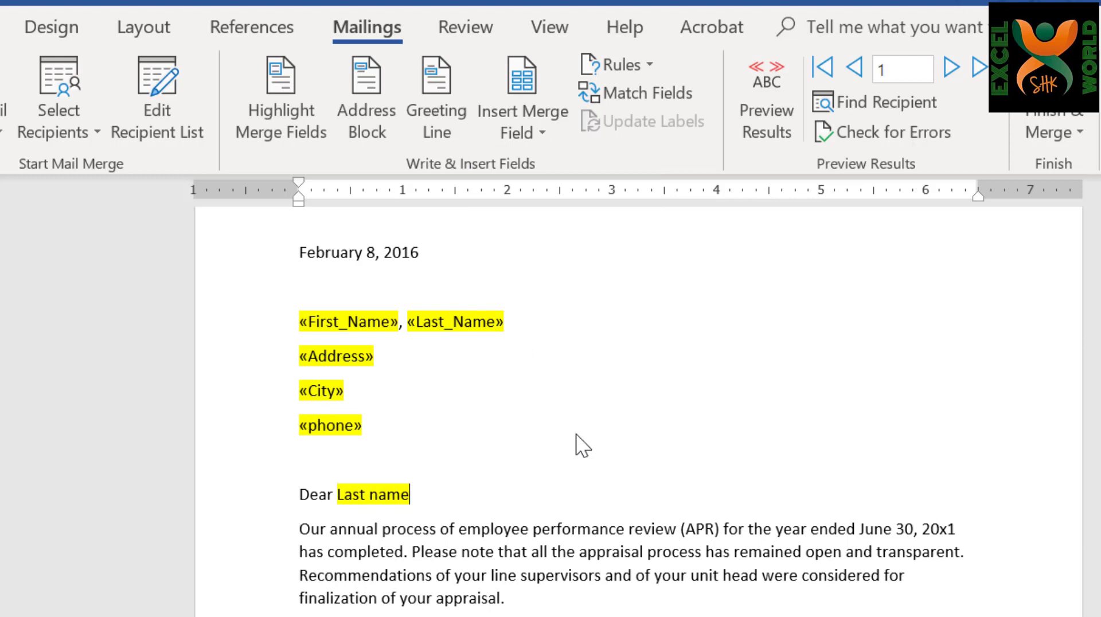
pyautogui.hotkey('ctrl', 'shift', 'Left')
pyautogui.hotkey('ctrl', 'shift', 'Left')
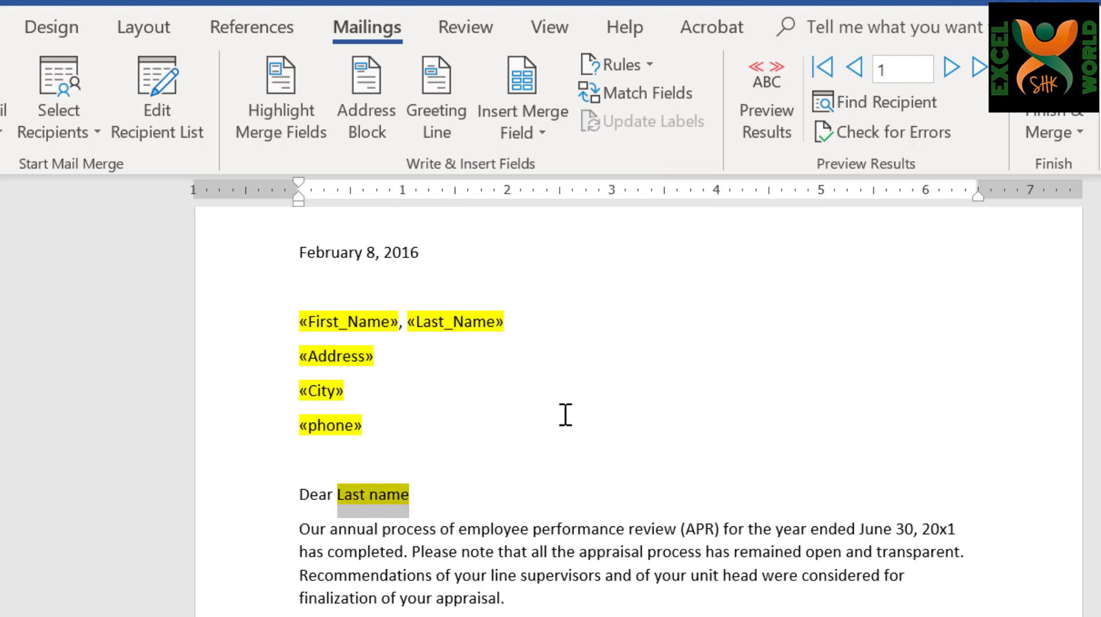
pyautogui.click(538, 136)
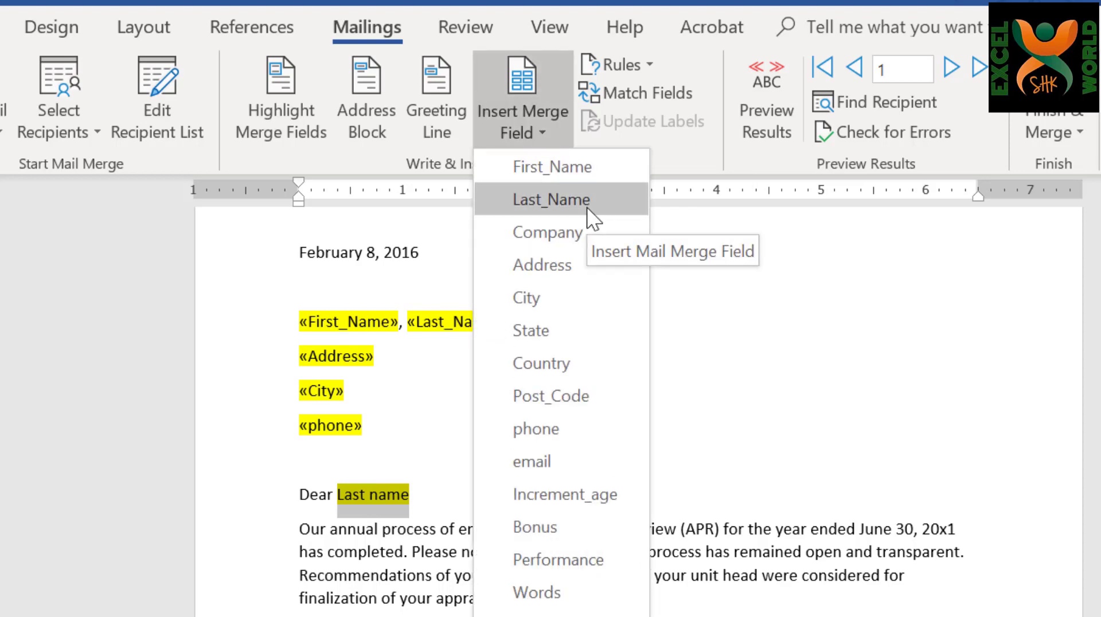
pyautogui.click(586, 200)
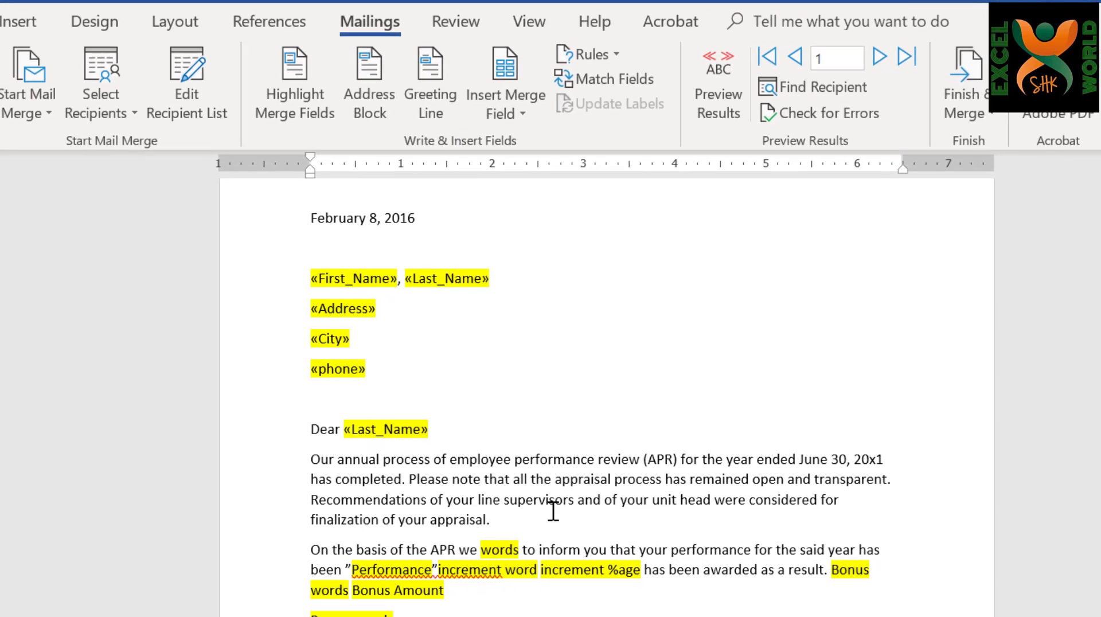
# - Replace the words placeholder after "On the basis of the APR we" with the Words merge field
pyautogui.click(321, 486)
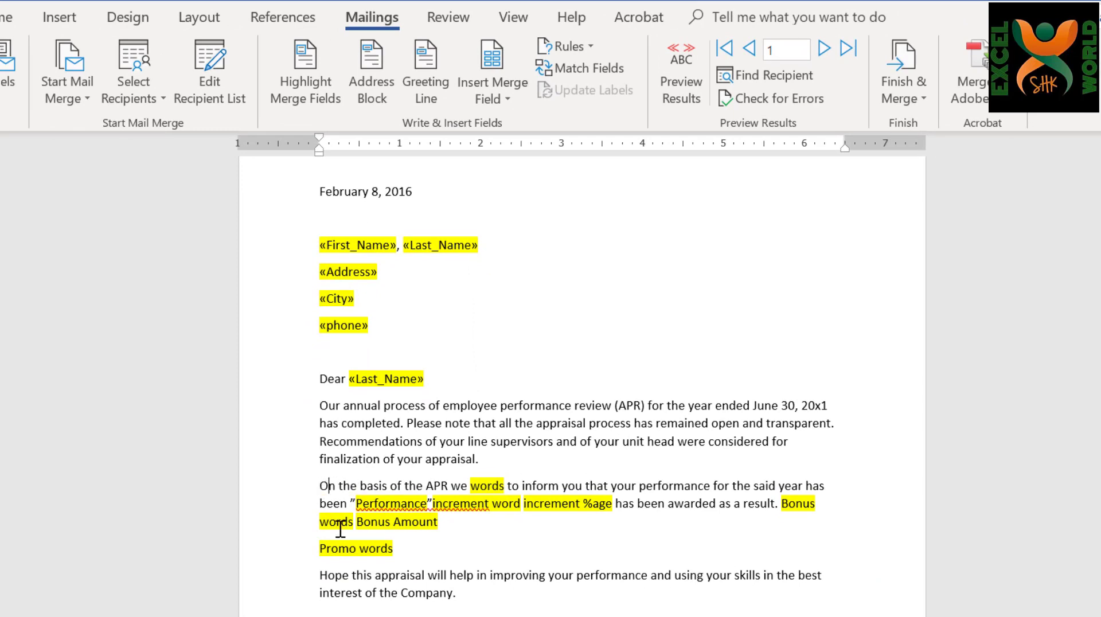
pyautogui.hotkey('ctrl', 'shift', 'Right')
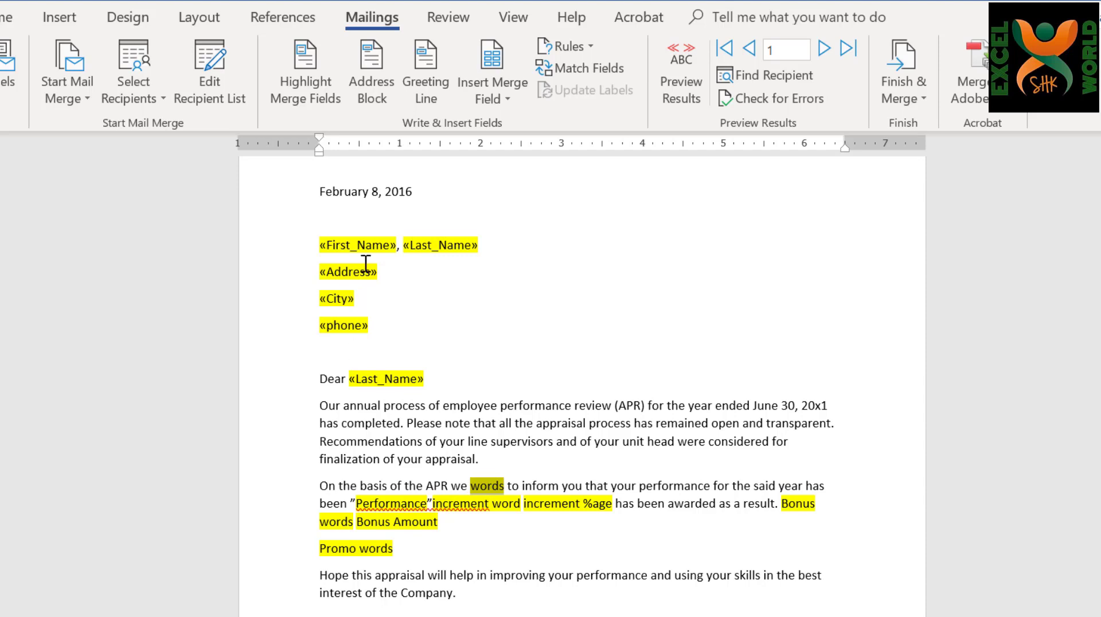
pyautogui.click(505, 98)
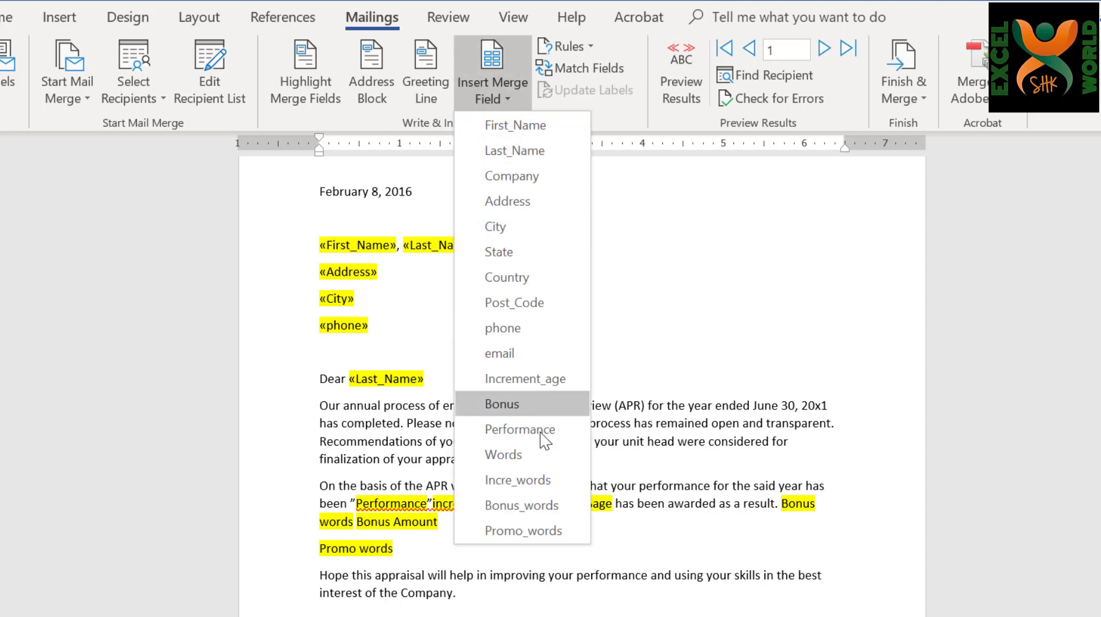
pyautogui.click(543, 466)
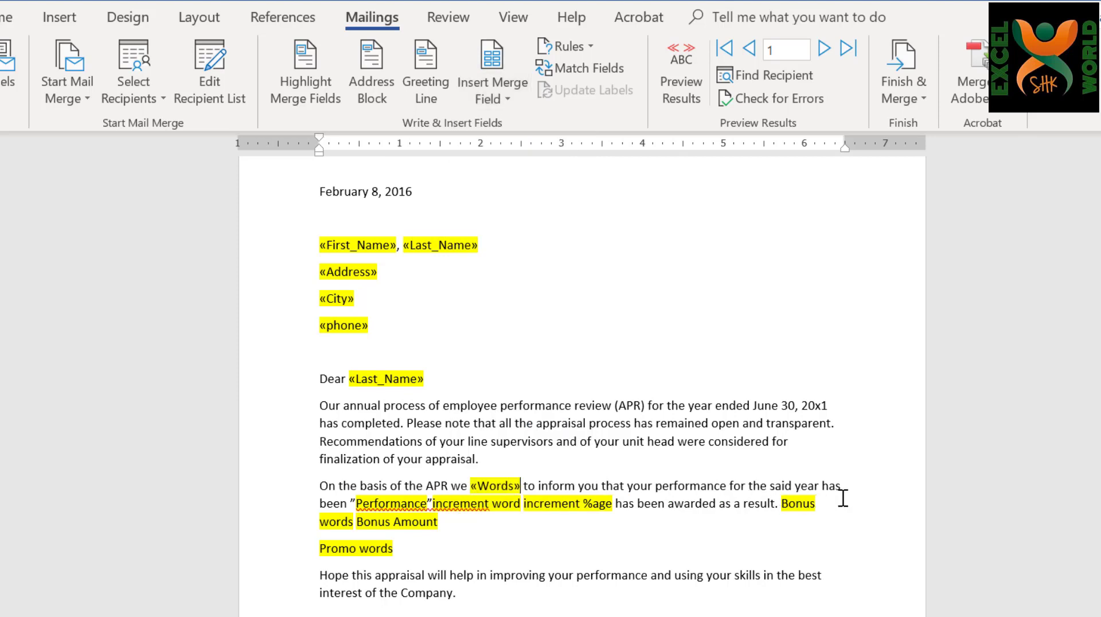
# - Replace the quoted Performance placeholder with the Performance merge field, keeping the quotation marks
pyautogui.click(357, 505)
pyautogui.hotkey('shift', 'Right')
pyautogui.hotkey('shift', 'Right')
pyautogui.hotkey('shift', 'Right')
pyautogui.hotkey('shift', 'Right')
pyautogui.hotkey('shift', 'Right')
pyautogui.hotkey('shift', 'Right')
pyautogui.hotkey('shift', 'Right')
pyautogui.hotkey('shift', 'Right')
pyautogui.hotkey('shift', 'Right')
pyautogui.hotkey('shift', 'Right')
pyautogui.hotkey('shift', 'Right')
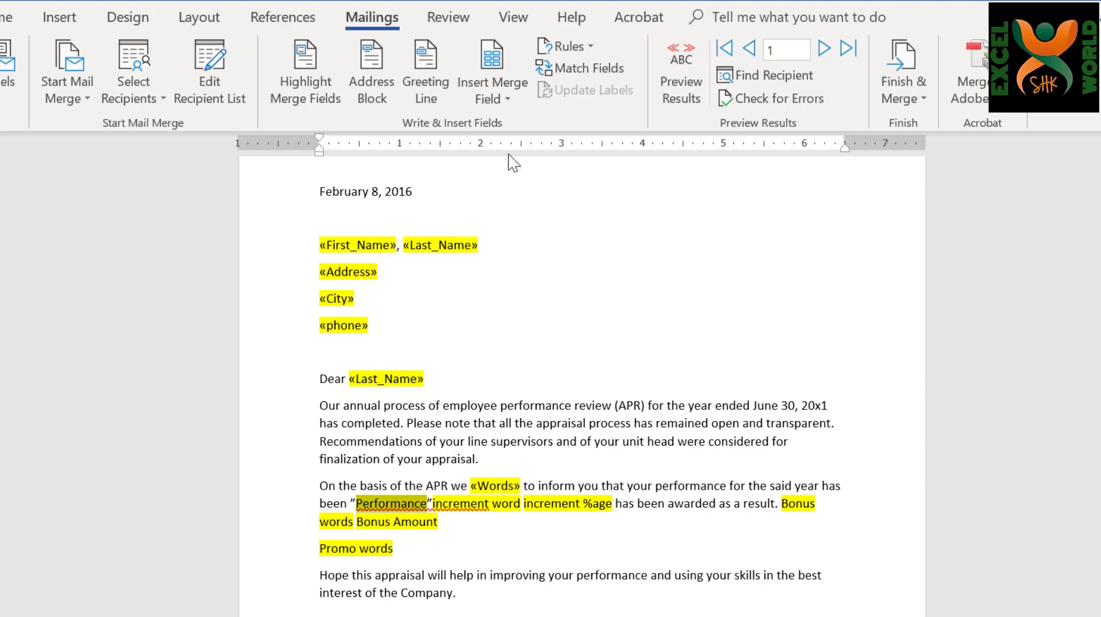
pyautogui.click(513, 107)
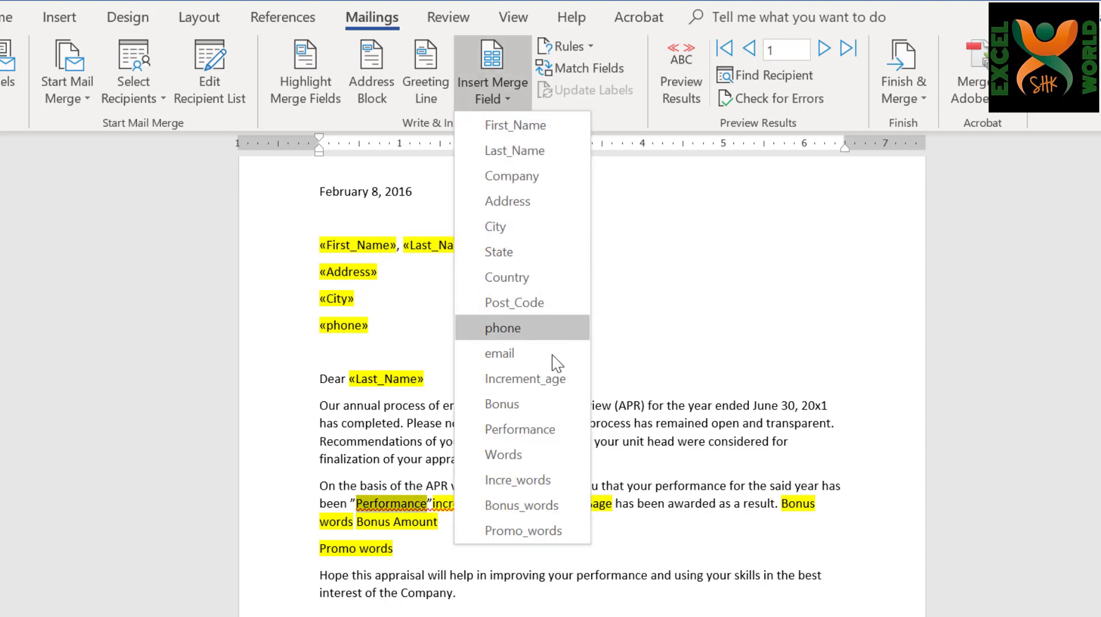
pyautogui.click(551, 438)
# - Add a space after the closing quotation mark and replace the increment word placeholder with the Incre_words merge field
pyautogui.hotkey('shift', 'Right')
pyautogui.hotkey('shift', 'Right')
pyautogui.hotkey('shift', 'Right')
pyautogui.hotkey('shift', 'Right')
pyautogui.hotkey('shift', 'Right')
pyautogui.hotkey('shift', 'Right')
pyautogui.hotkey('shift', 'Right')
pyautogui.hotkey('shift', 'Right')
pyautogui.hotkey('shift', 'Right')
pyautogui.hotkey('shift', 'Right')
pyautogui.hotkey('shift', 'Right')
pyautogui.hotkey('shift', 'Right')
pyautogui.hotkey('shift', 'Right')
pyautogui.hotkey('shift', 'Right')
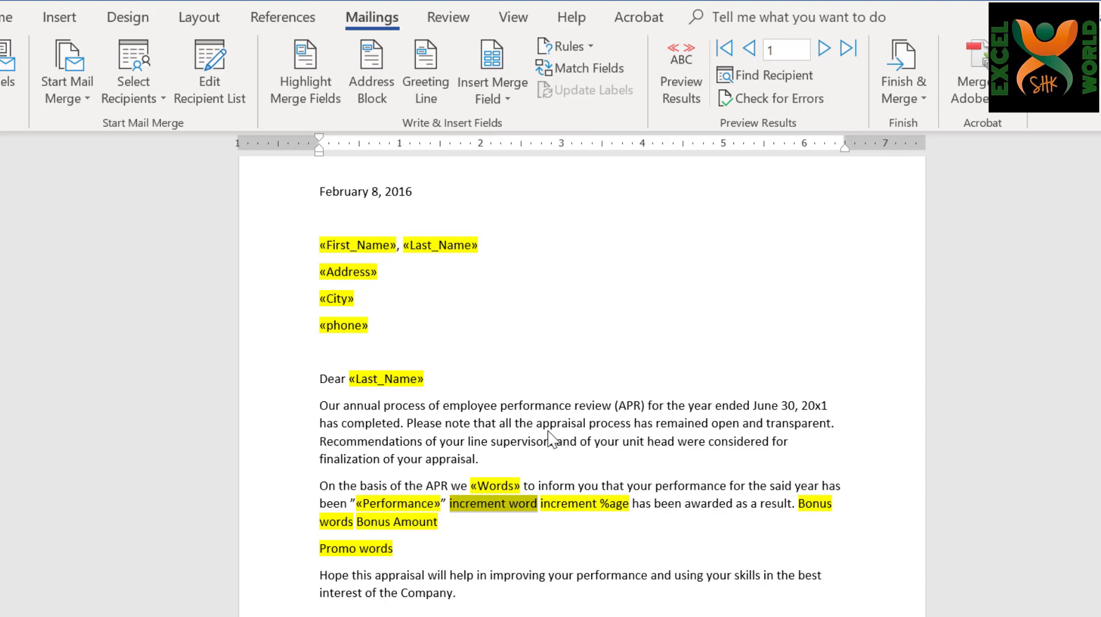
pyautogui.click(511, 99)
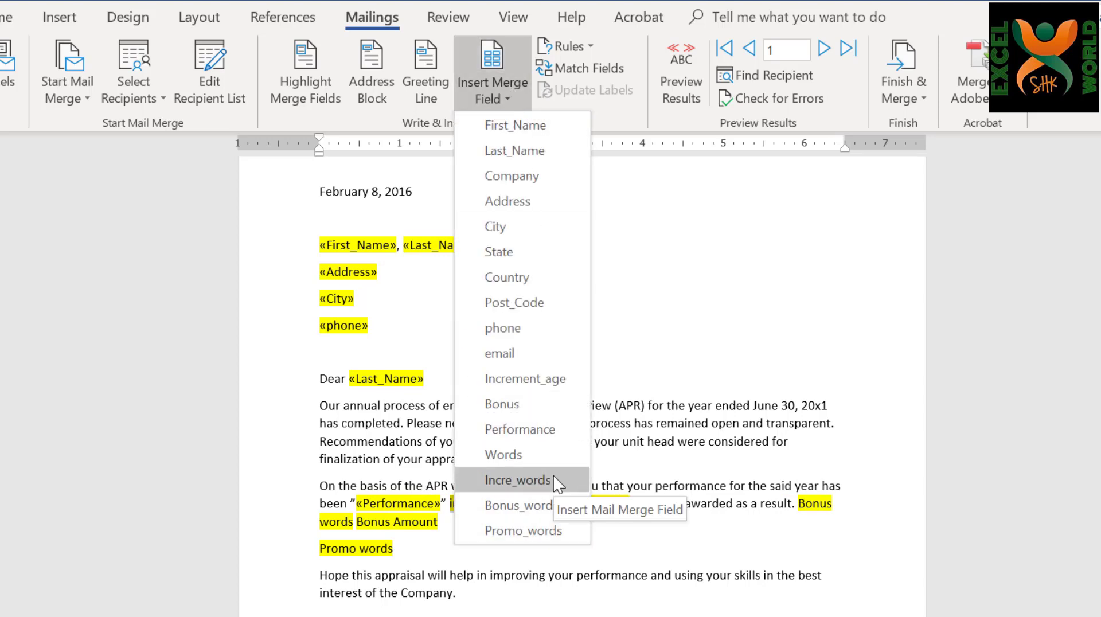
pyautogui.click(518, 480)
# - Replace the increment %age placeholder with the Increment_age merge field
pyautogui.hotkey('ctrl', 'shift', 'Right')
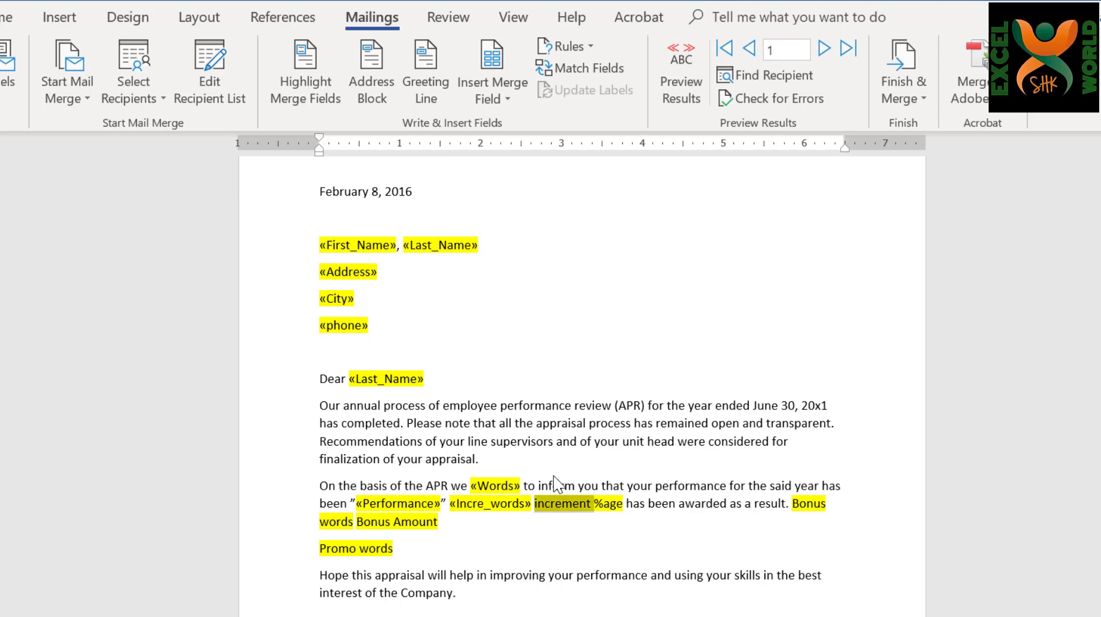
pyautogui.hotkey('shift', 'Right')
pyautogui.hotkey('shift', 'Right')
pyautogui.hotkey('shift', 'Right')
pyautogui.hotkey('shift', 'Right')
pyautogui.click(492, 95)
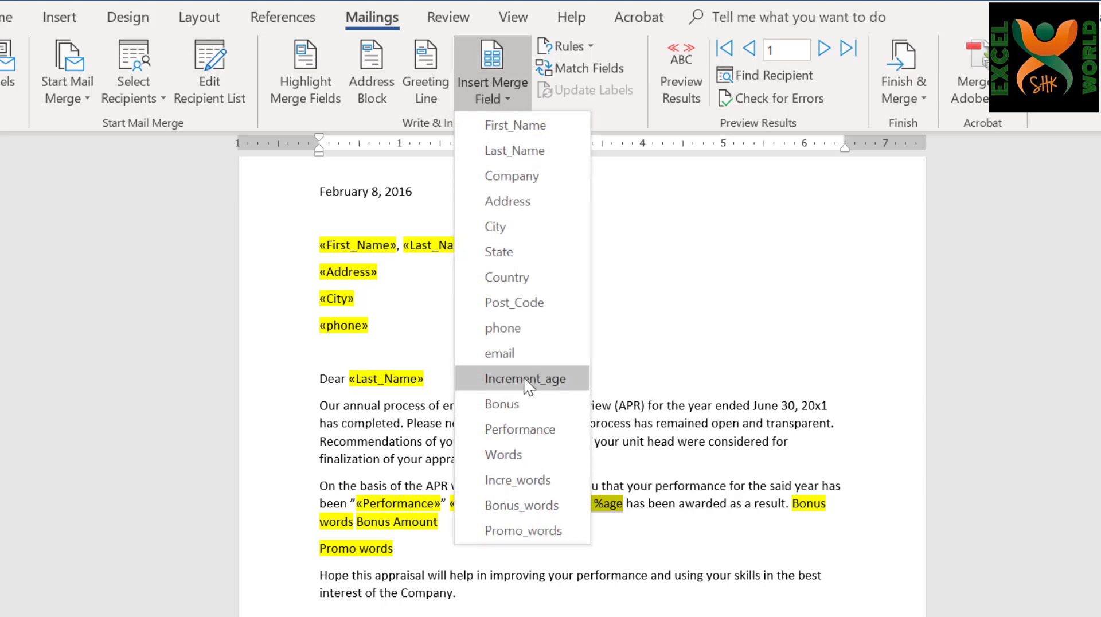
pyautogui.click(562, 379)
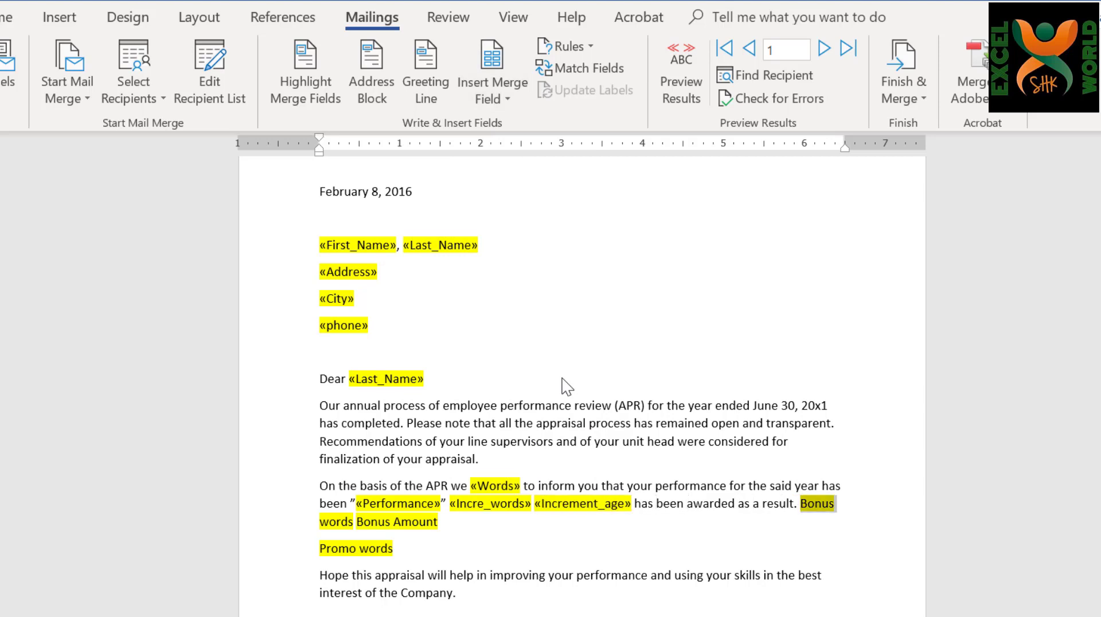
# - Replace the Bonus words and Bonus Amount placeholders with the Bonus_words and Bonus merge fields
pyautogui.hotkey('ctrl', 'shift', 'Right')
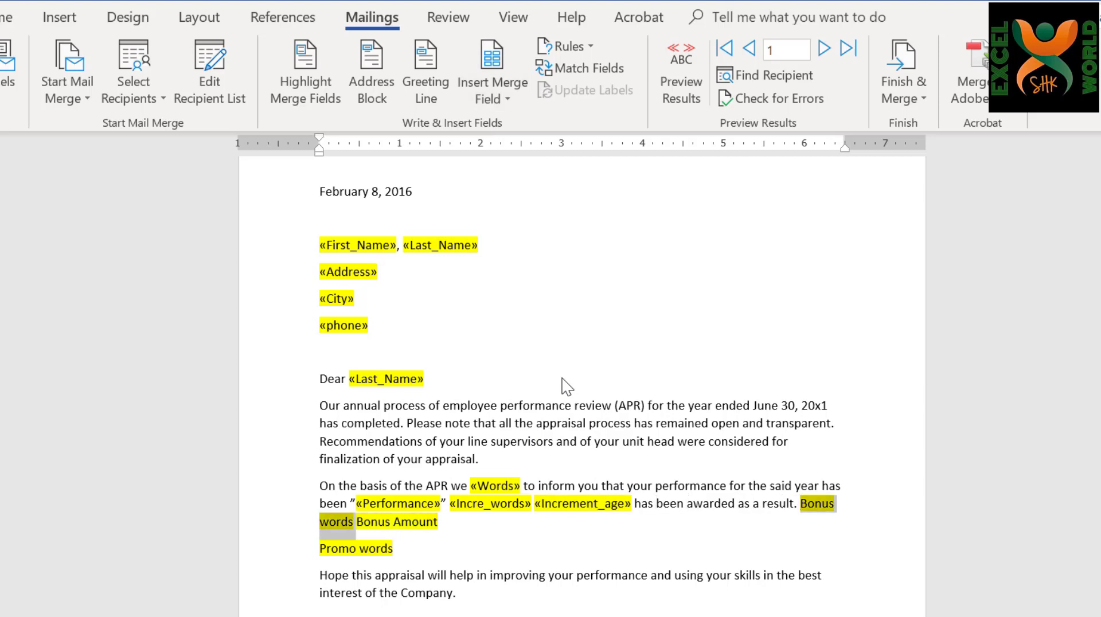
pyautogui.click(492, 95)
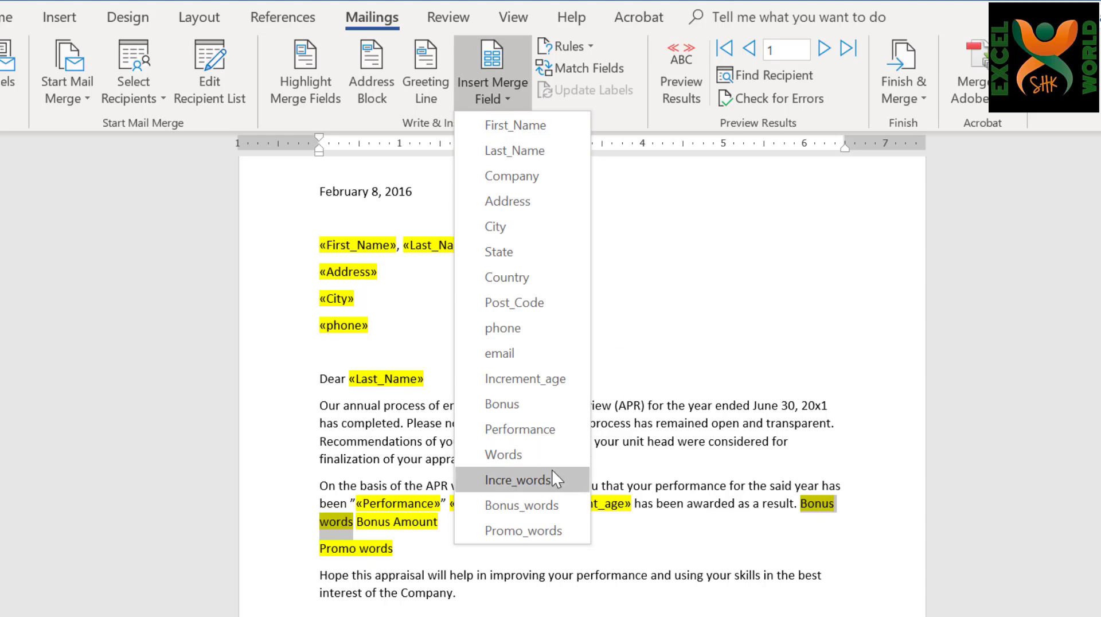
pyautogui.click(545, 507)
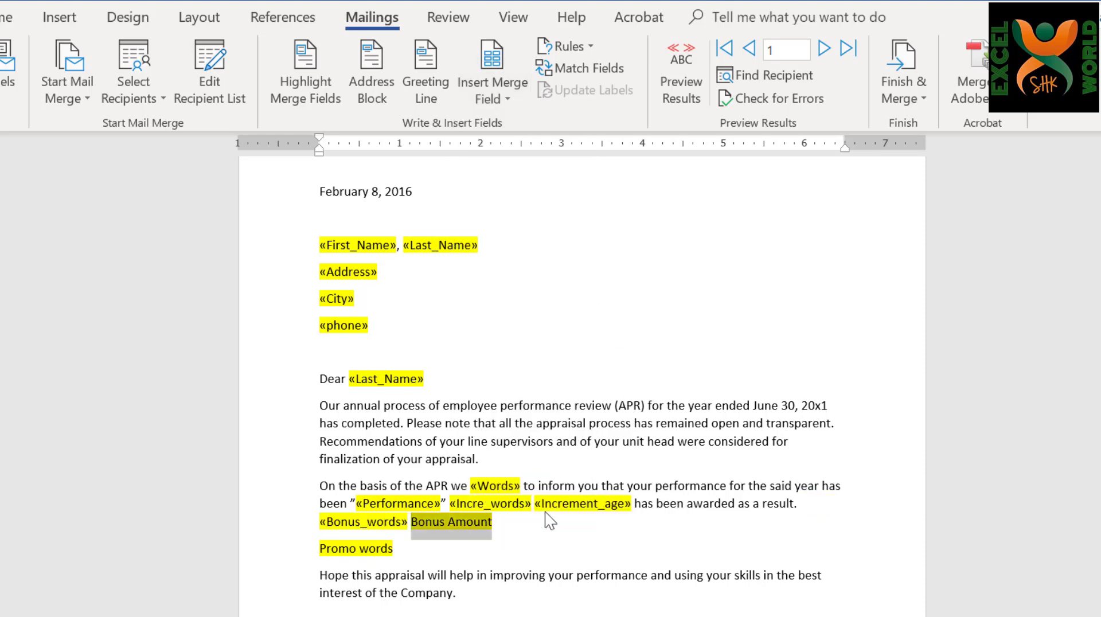
pyautogui.click(506, 98)
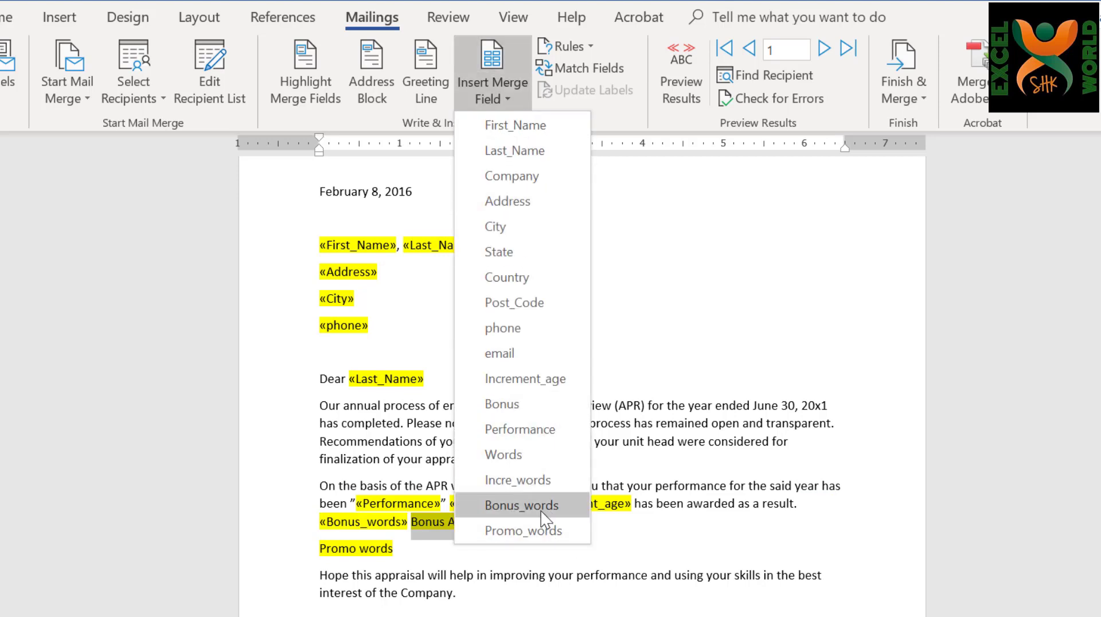
pyautogui.click(542, 409)
# - Replace the Promo words placeholder below the bonus line with the Promo_words merge field
pyautogui.tripleClick(356, 549)
pyautogui.click(492, 86)
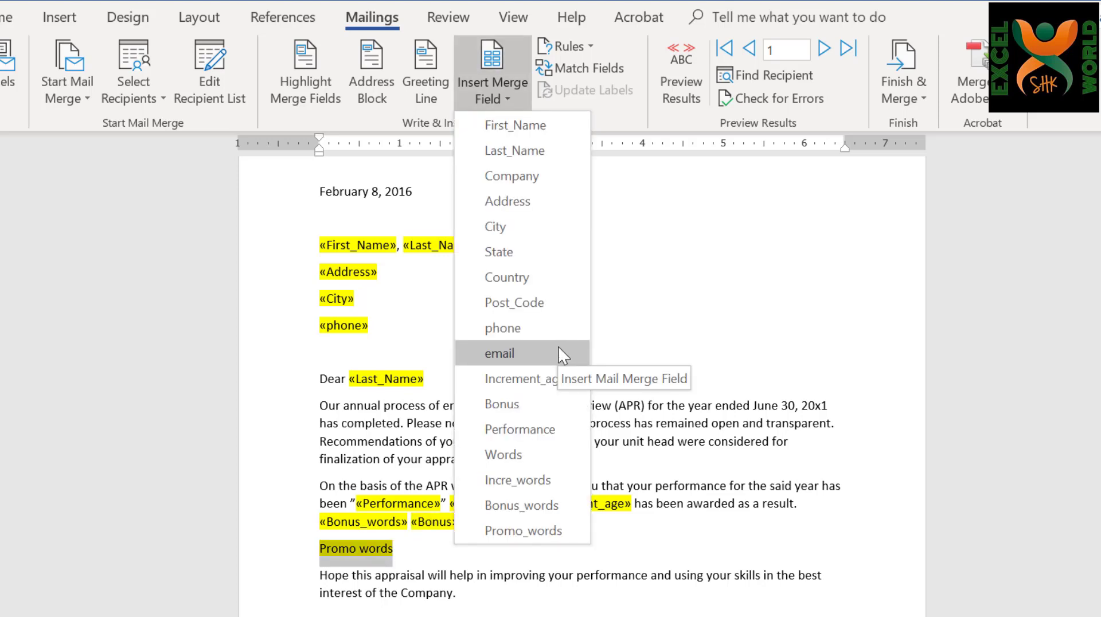
pyautogui.click(549, 521)
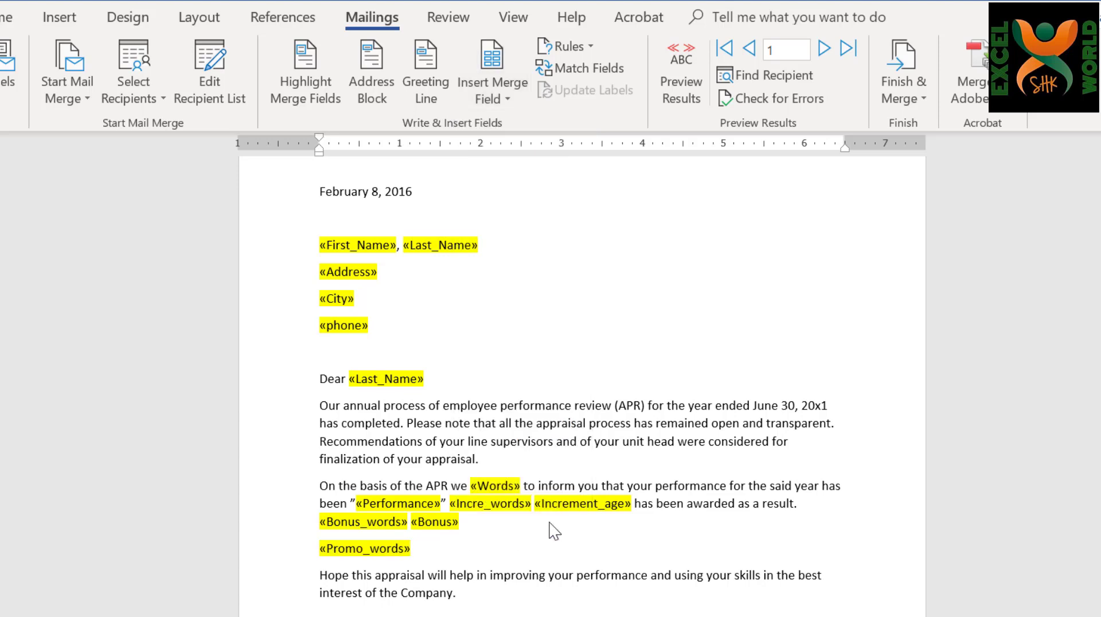
pyautogui.scroll(-1, 551, 530)
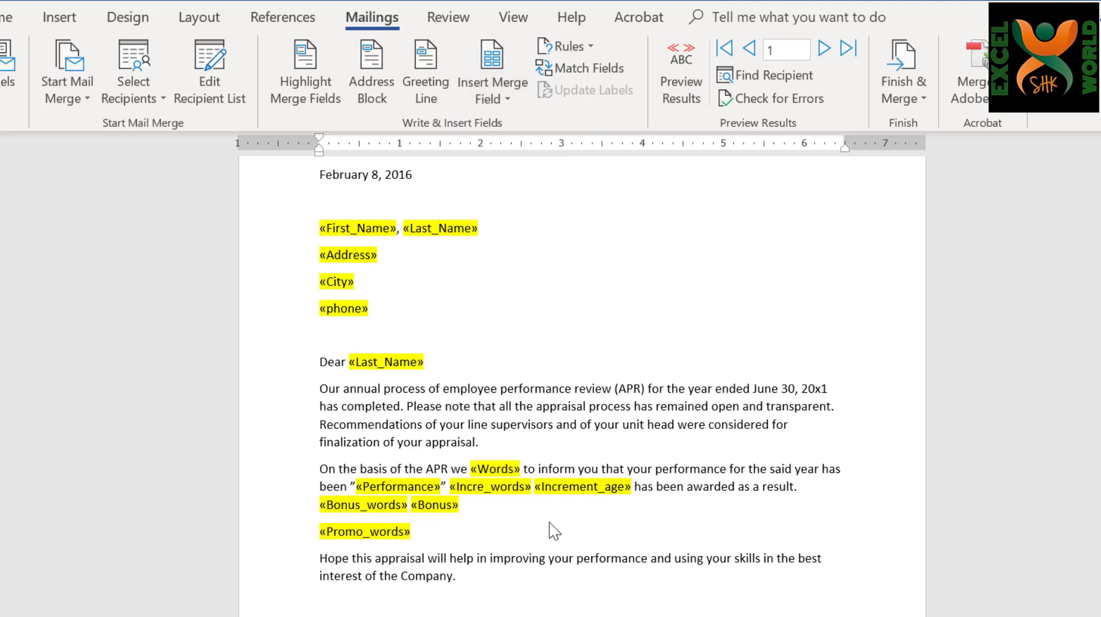
# - Preview the merge results in the letter and insert the word "percentage" after the increment figure
pyautogui.scroll(3, 548, 521)
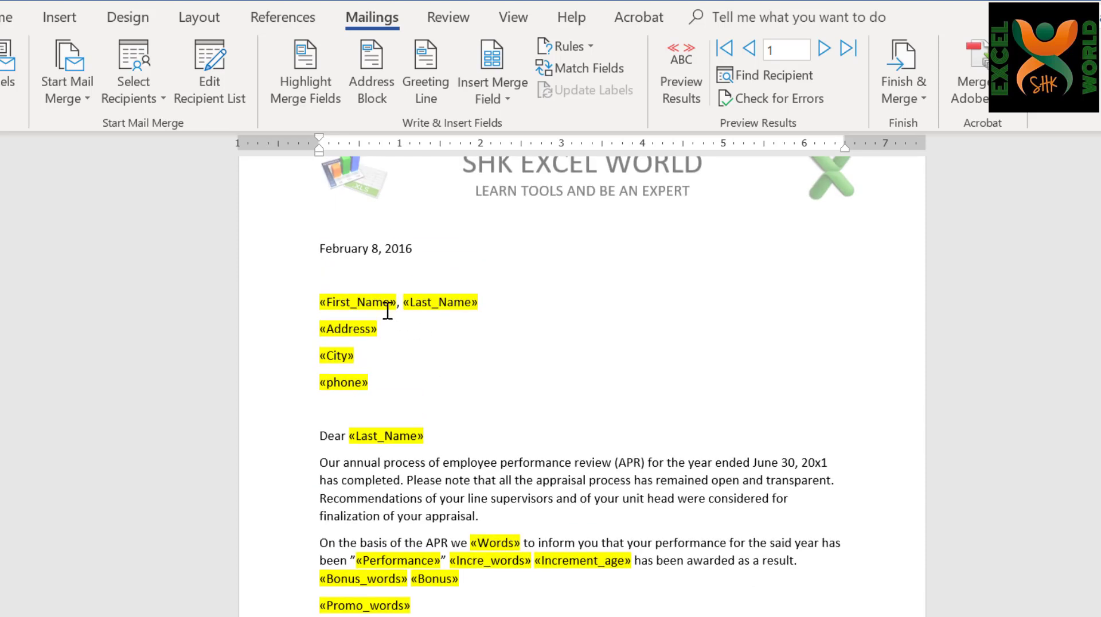
pyautogui.click(682, 103)
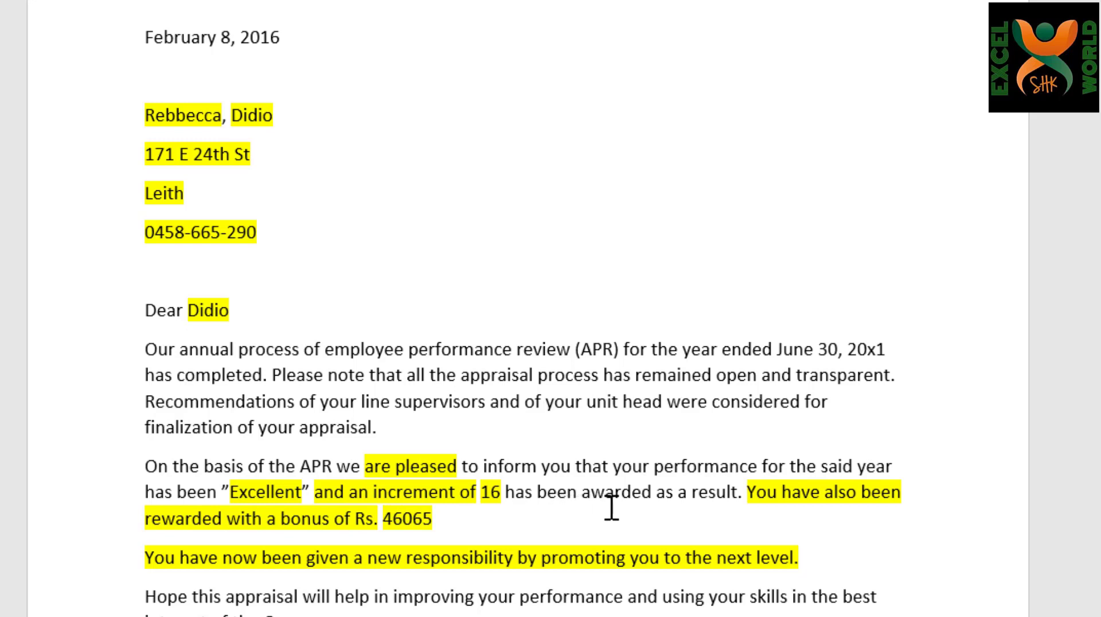
pyautogui.click(506, 493)
pyautogui.write('percentage')
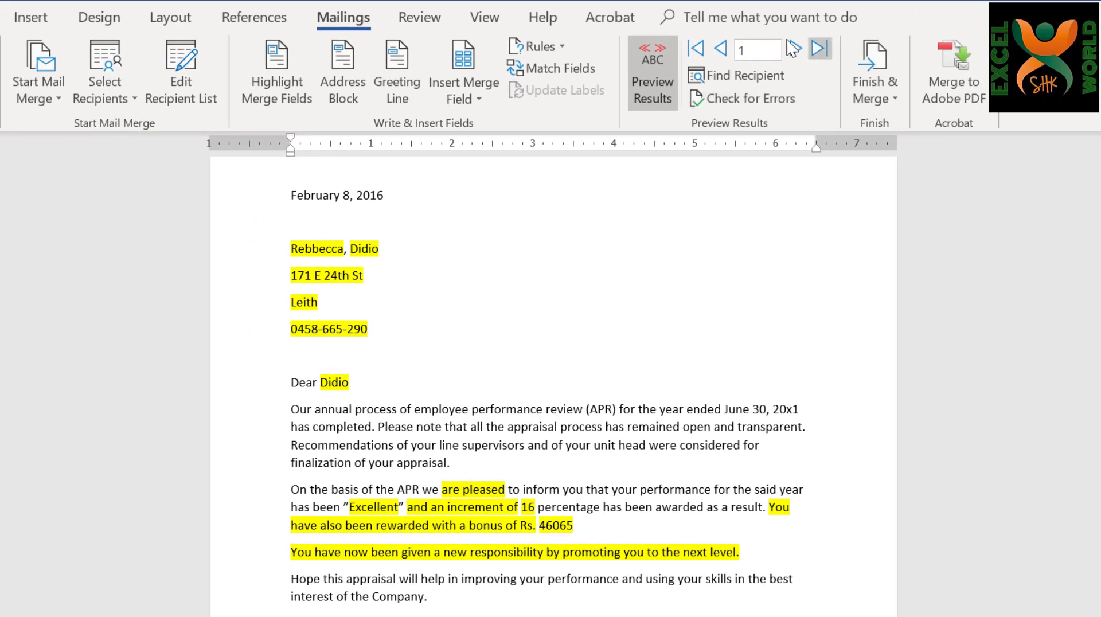
# - Browse the merged letter previews through to record 5 and check the available options for finishing the merge
pyautogui.click(795, 50)
pyautogui.click(794, 50)
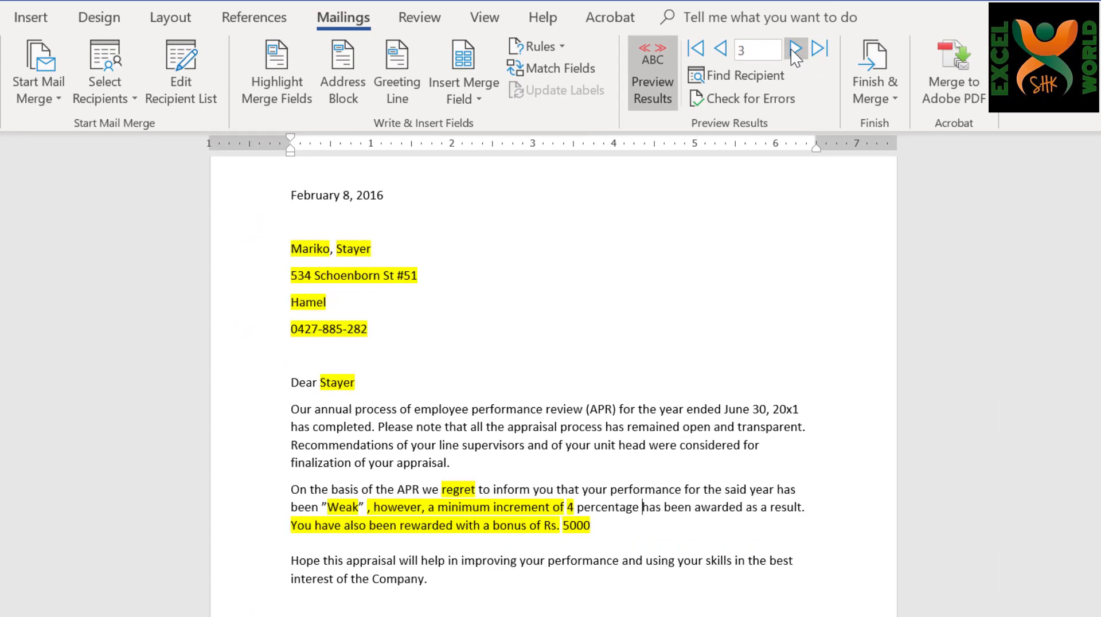
pyautogui.click(795, 50)
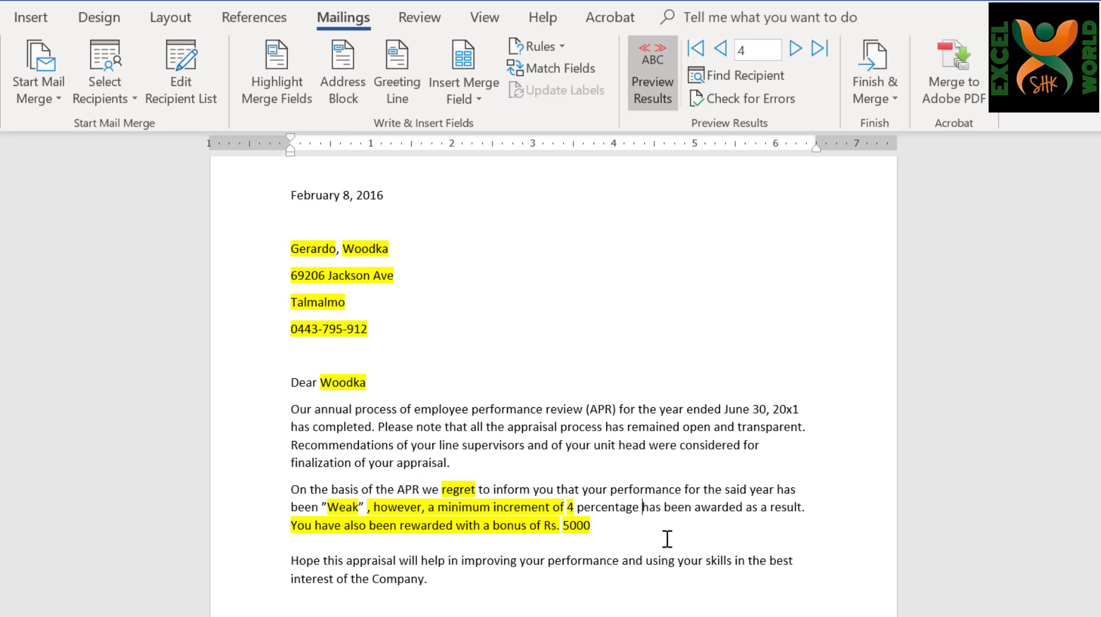
pyautogui.click(796, 49)
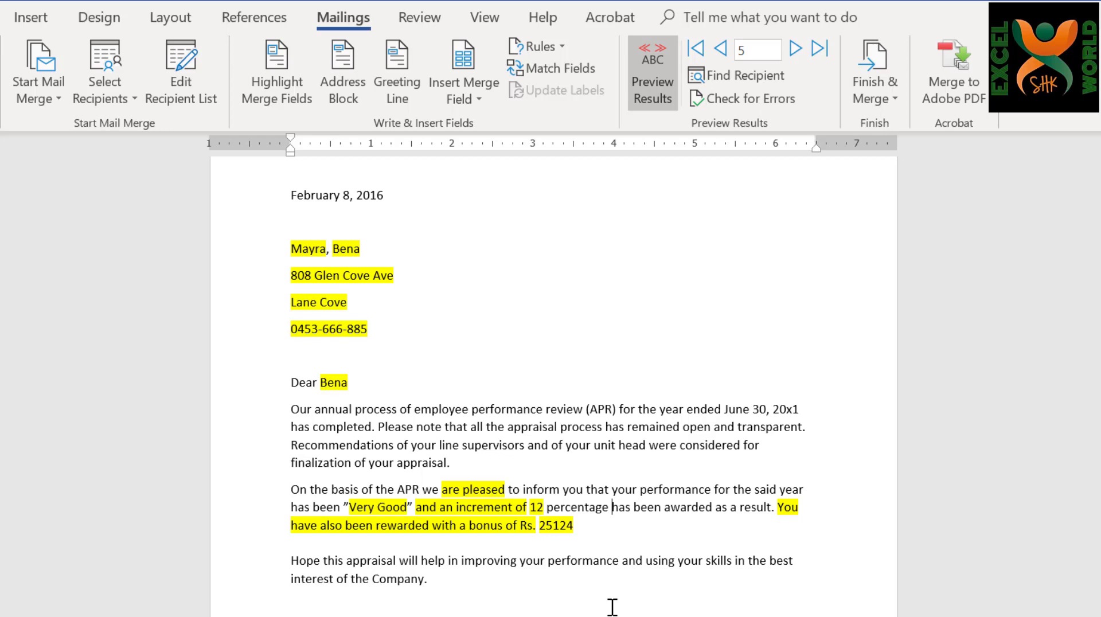
pyautogui.scroll(-2, 613, 606)
pyautogui.click(874, 72)
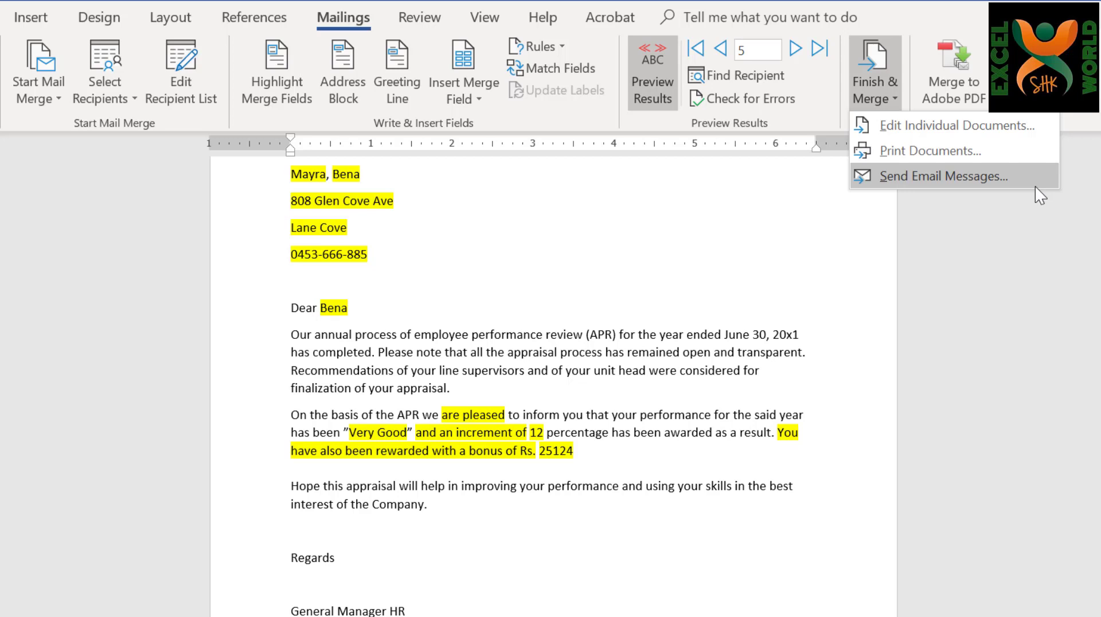
pyautogui.scroll(2, 612, 606)
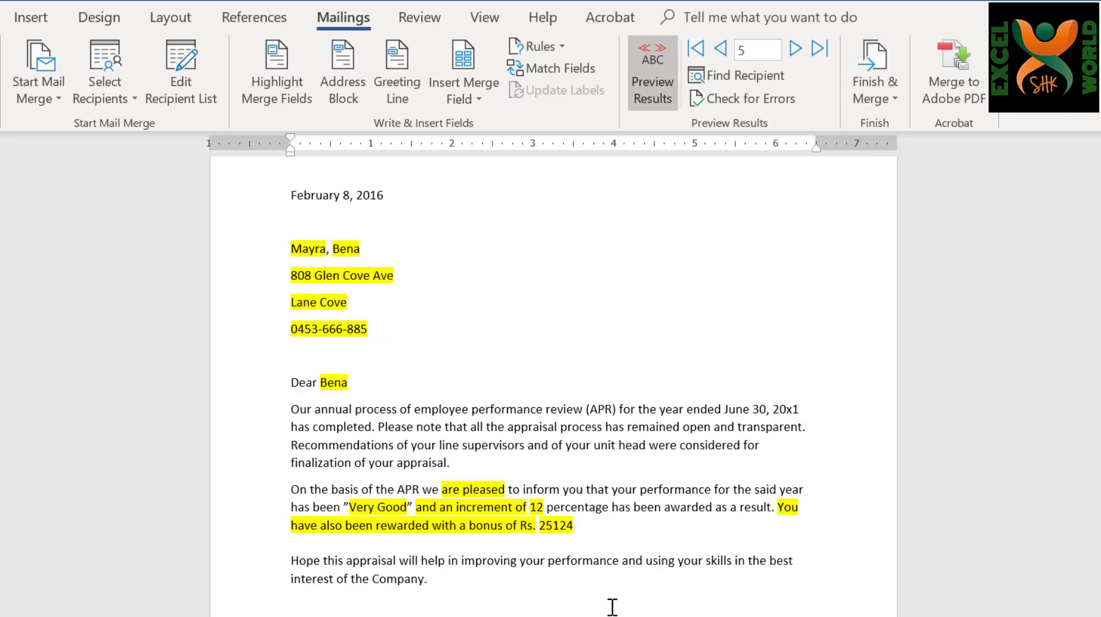